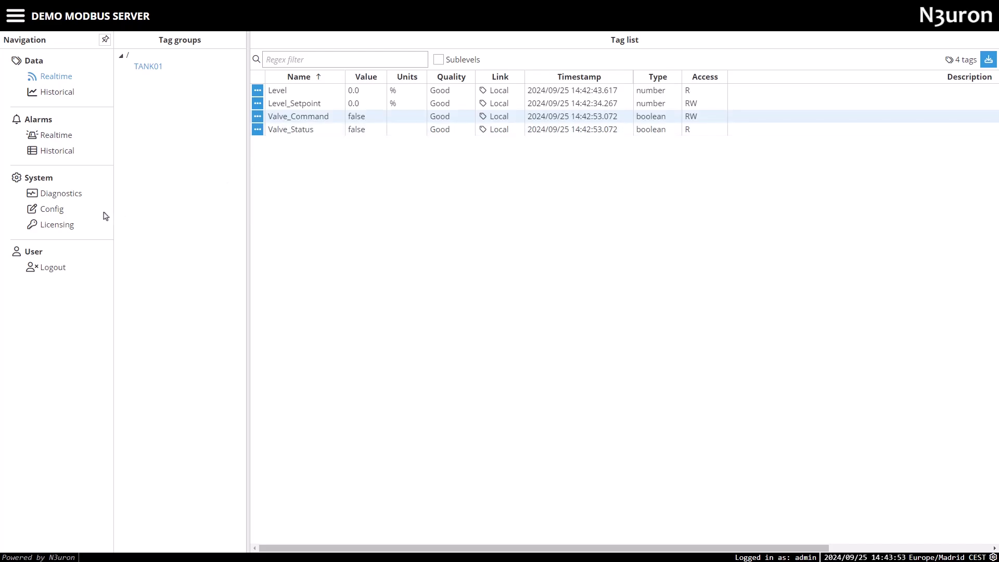
- Create a new module named ModbusServer in the node's system configuration
left_click(47, 210)
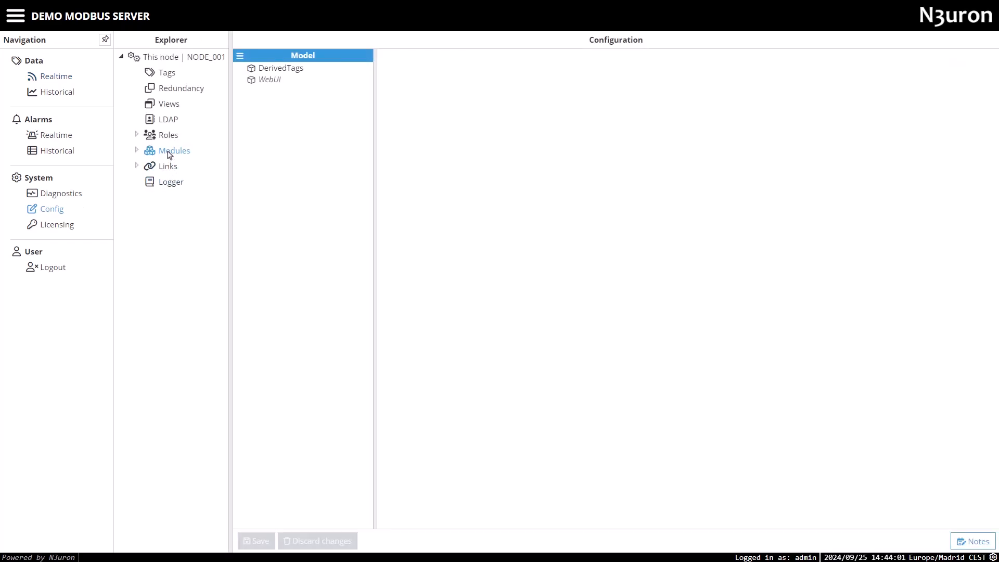
left_click(241, 56)
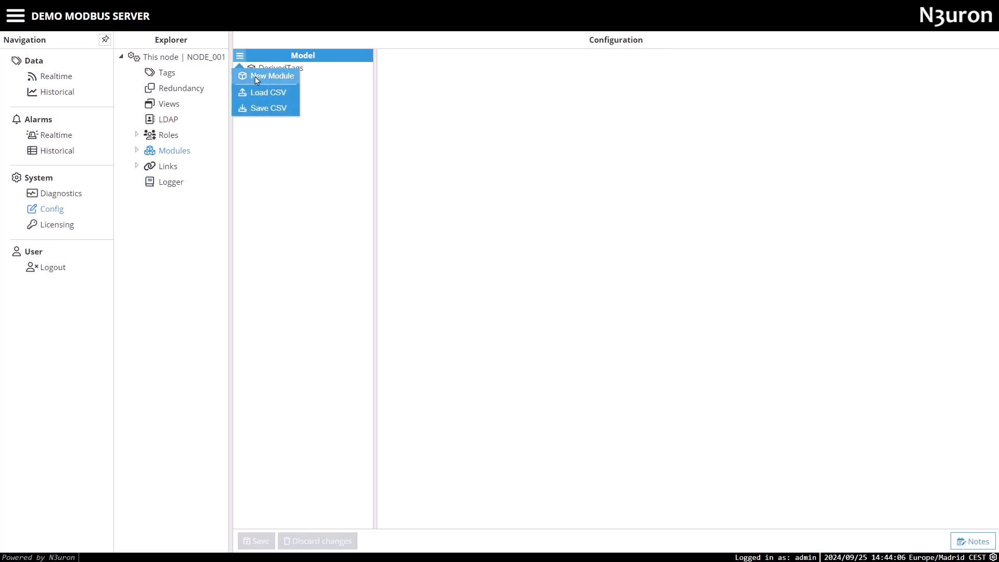
left_click(272, 80)
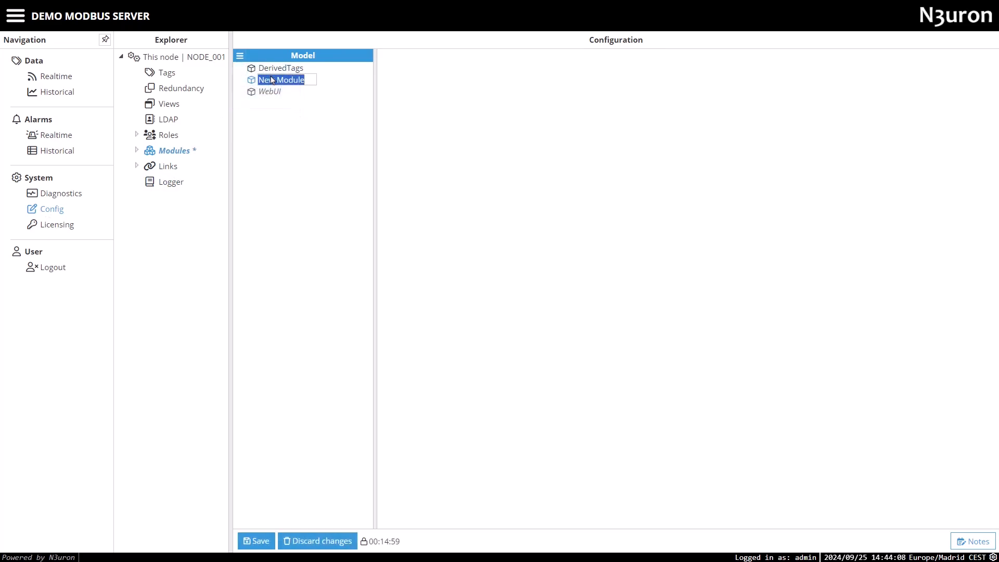
type("ModbusServer")
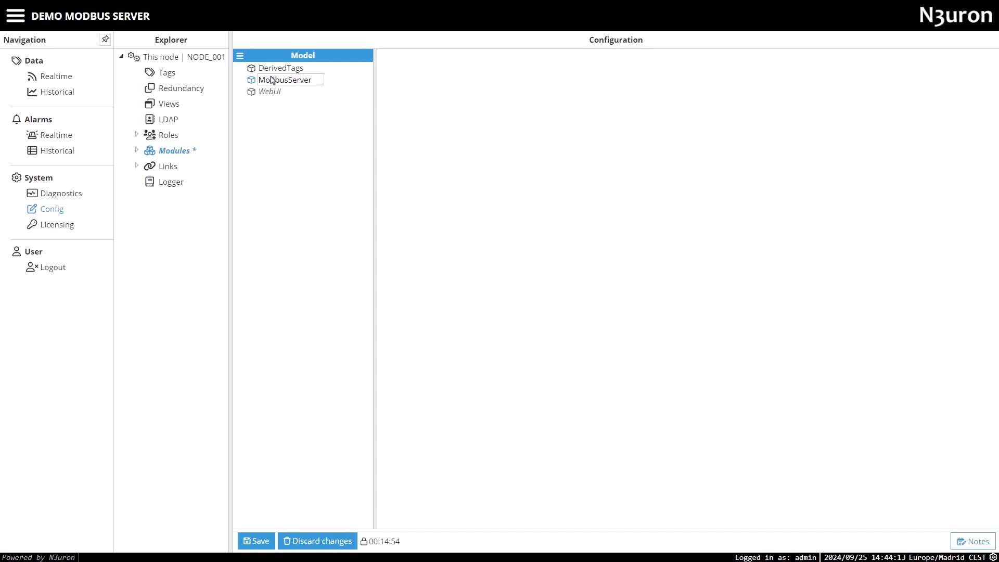
key("Return")
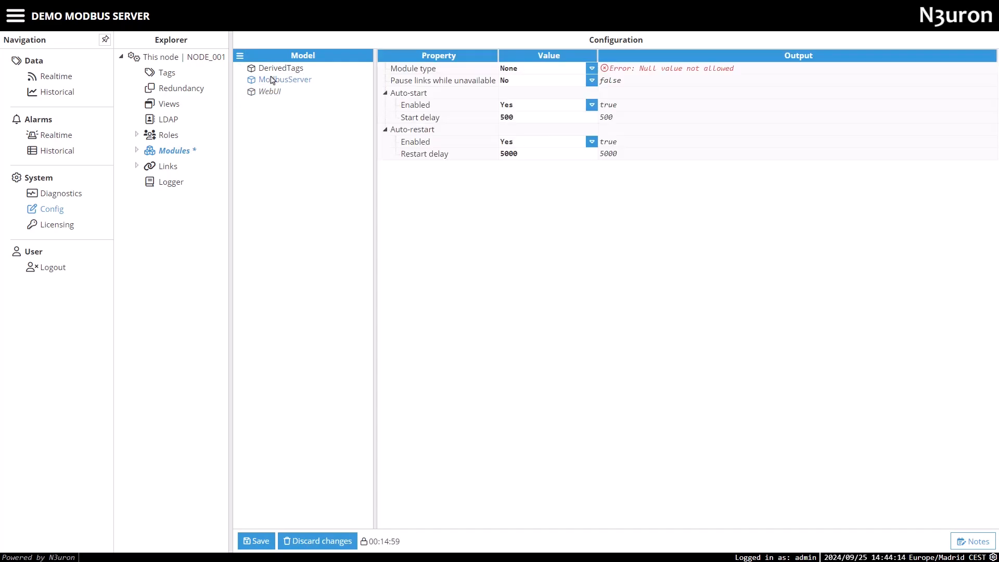
- Set the new module's type to ModbusServer and save the modules configuration
left_click(515, 69)
scroll(523, 202, "down", 5)
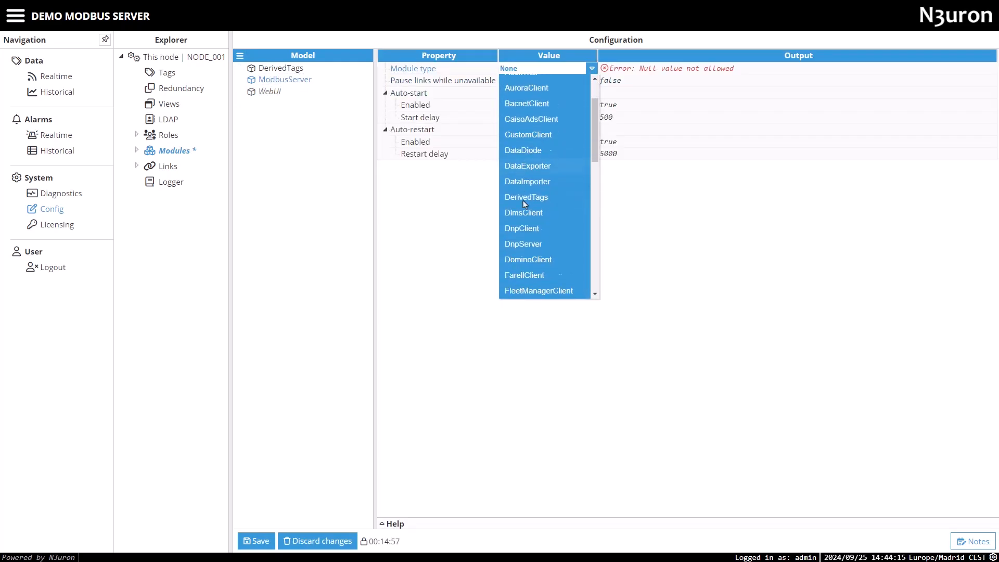
left_click(547, 213)
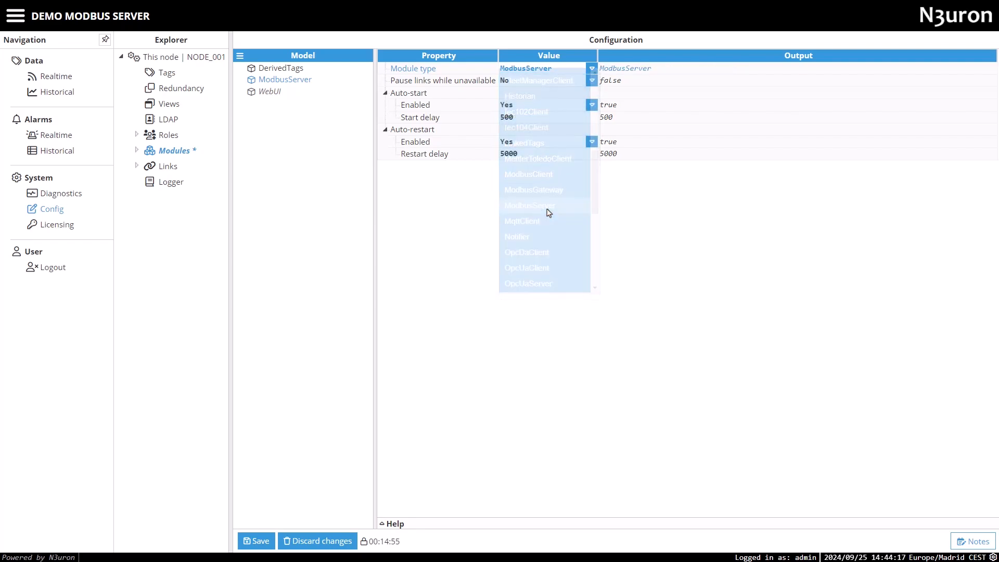
left_click(270, 540)
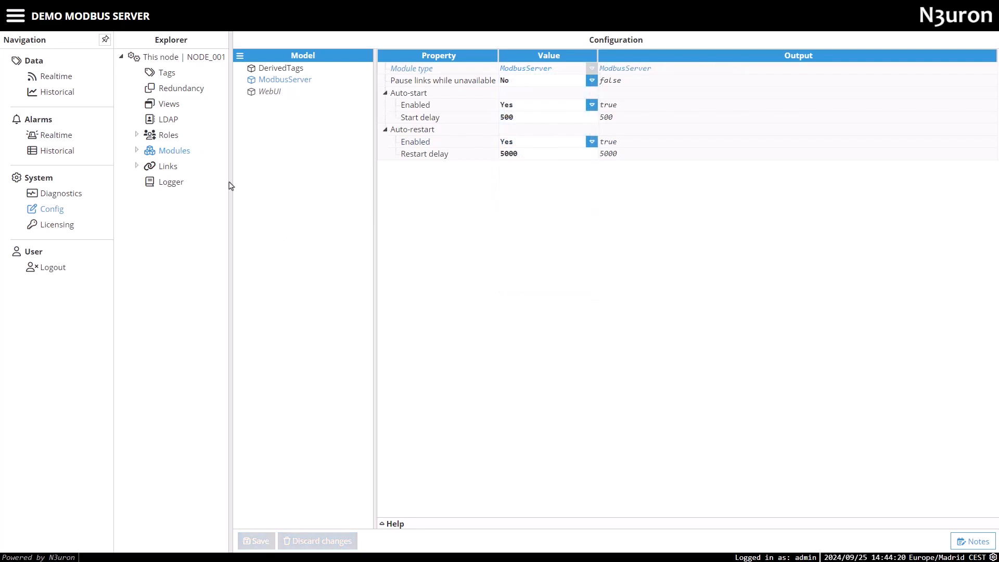
- Add a channel named Tank Channel to the ModbusServer module, then save the configuration and restart the module
left_click(137, 151)
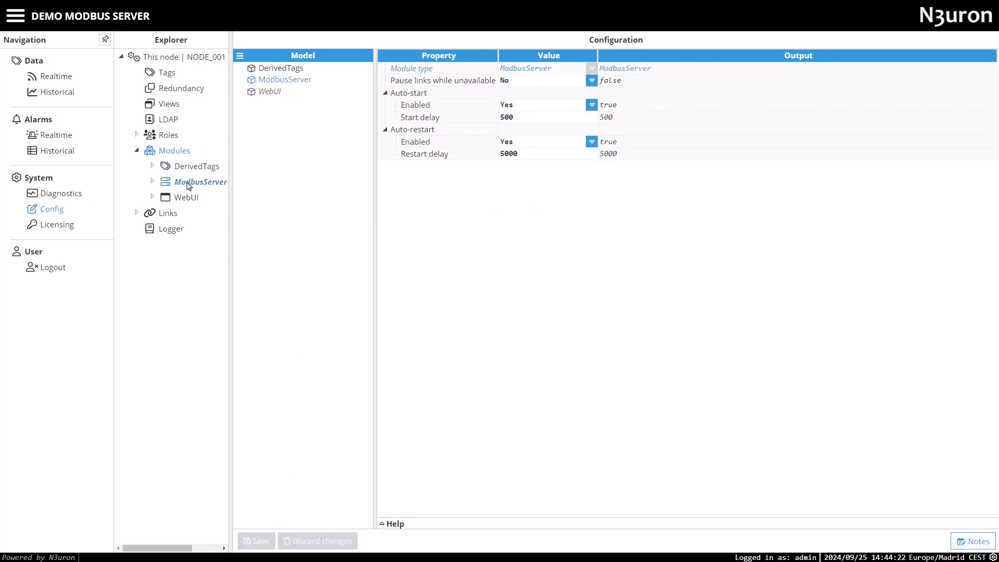
left_click(188, 183)
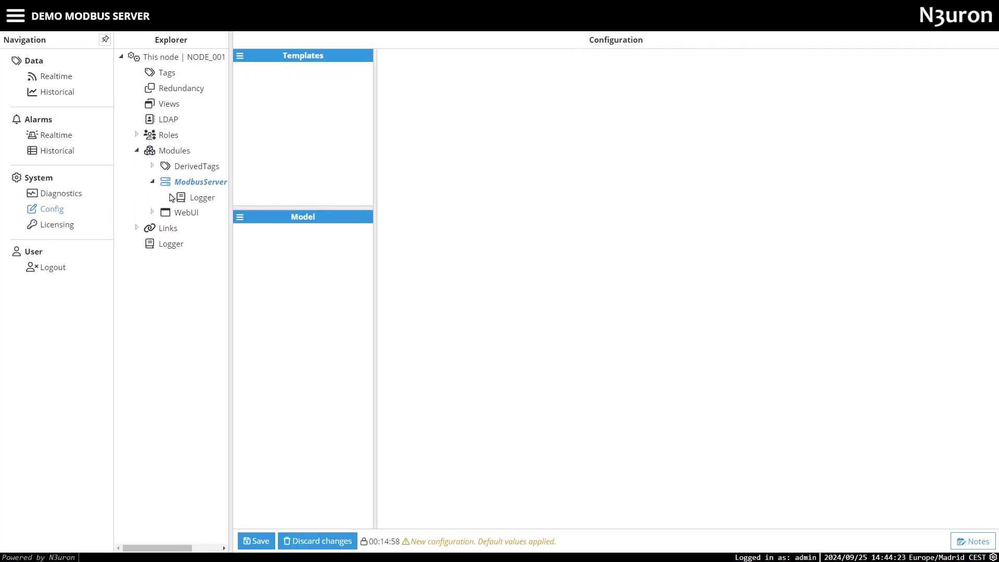
left_click(240, 217)
left_click(250, 233)
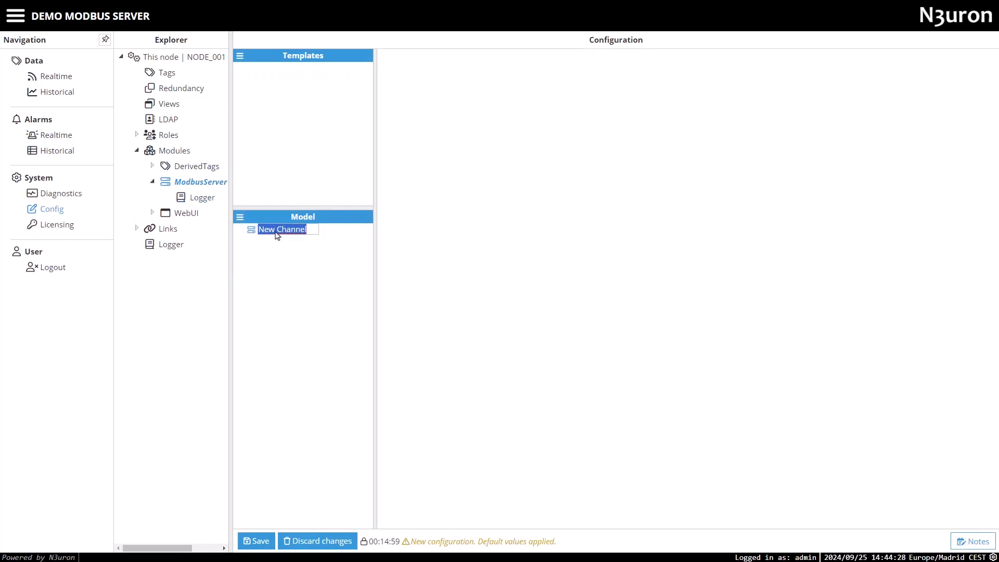
left_click(276, 232)
key("BackSpace")
key("BackSpace")
key("BackSpace")
key("BackSpace")
type("Tank")
key("Return")
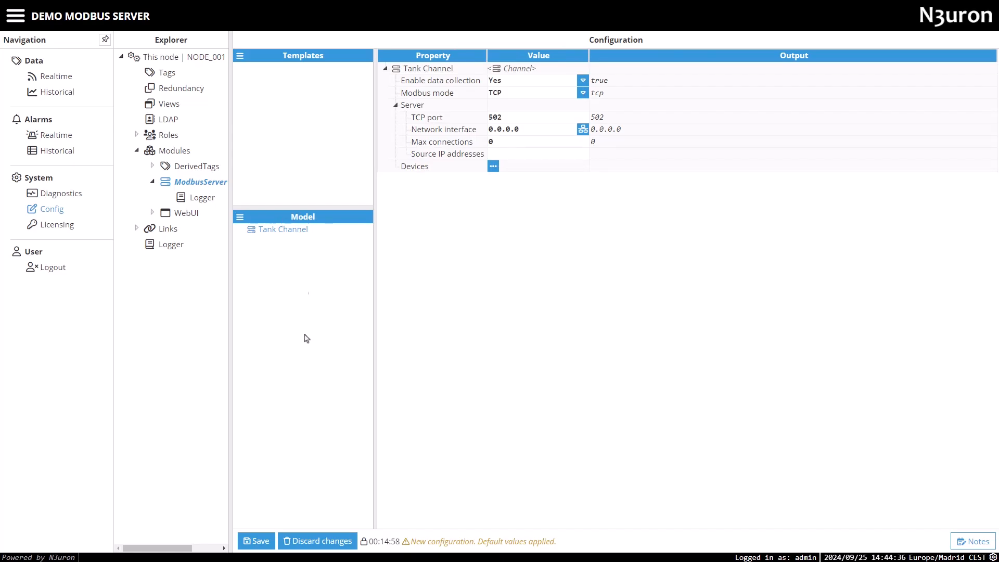
left_click(257, 541)
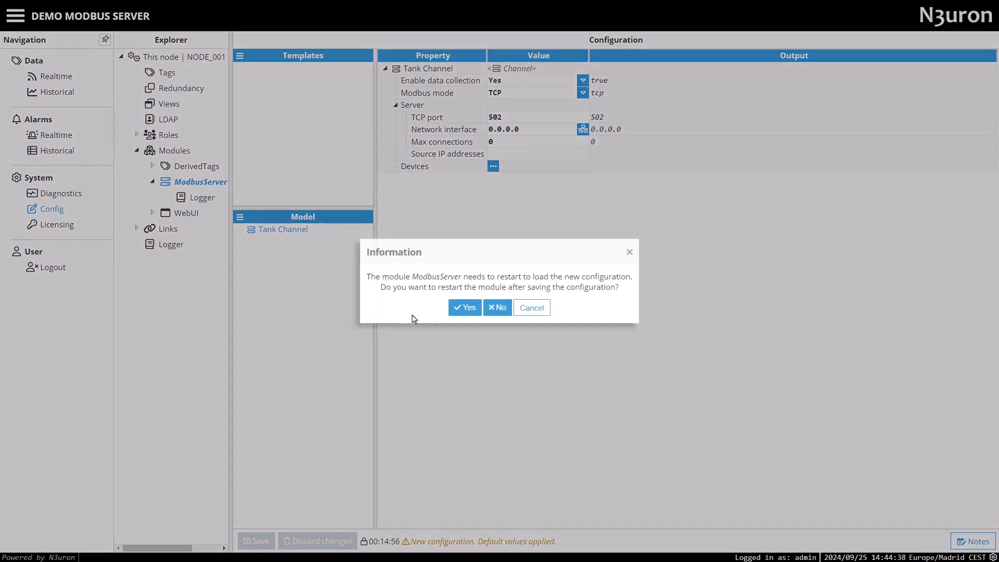
left_click(461, 312)
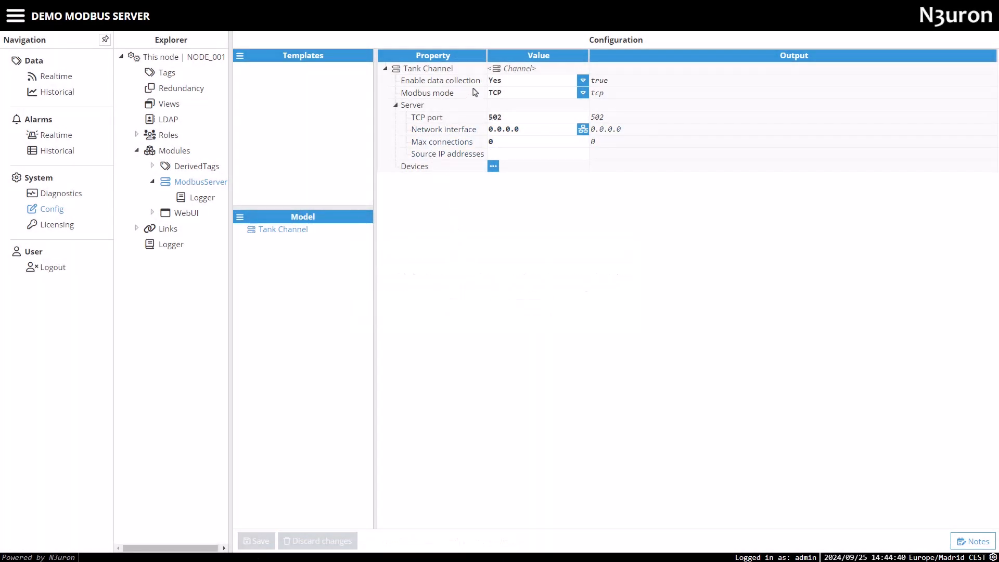
- Set Tank Channel's Modbus mode to TCP and choose All interfaces as its server network adapter
left_click(526, 85)
left_click(528, 85)
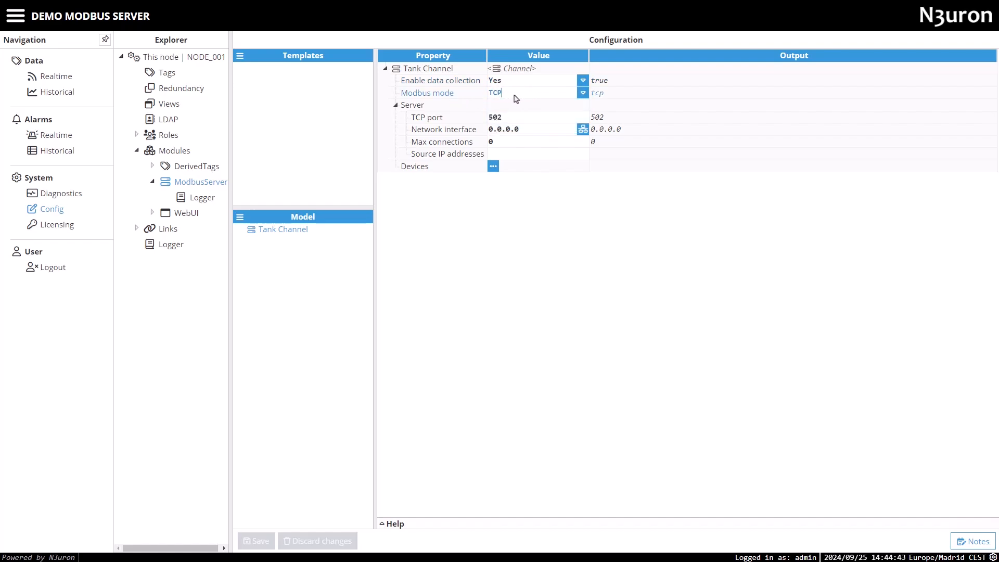
left_click(515, 96)
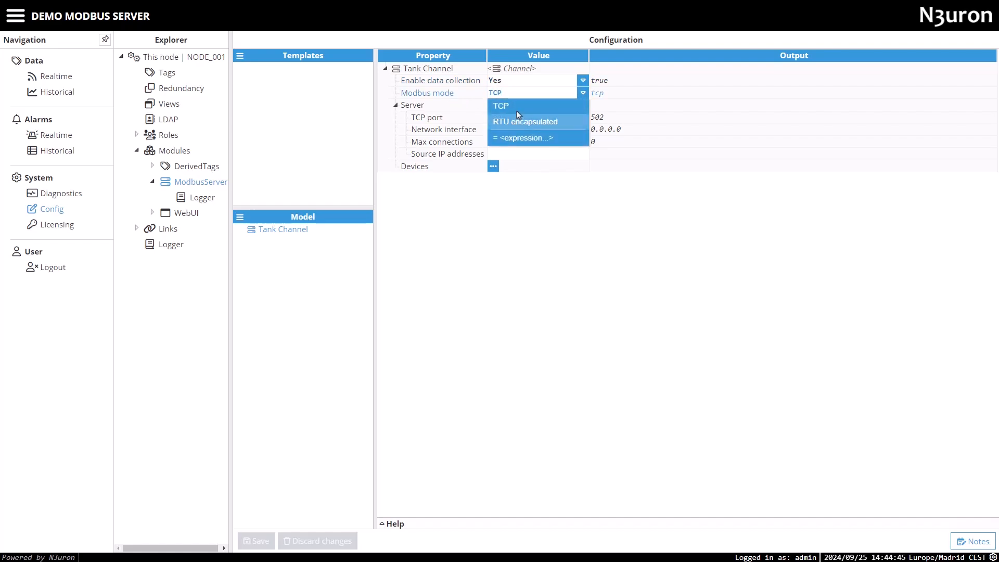
left_click(555, 105)
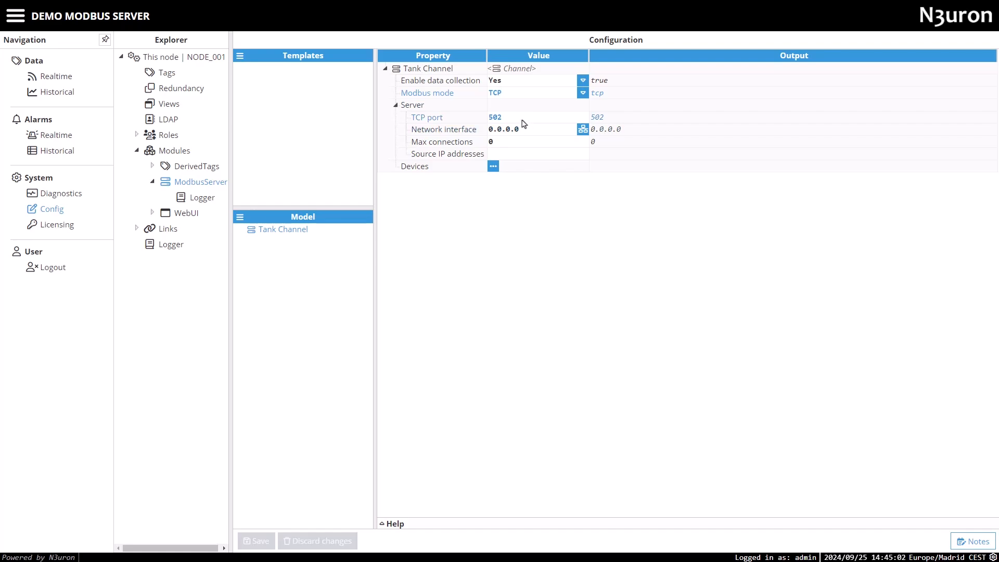
left_click(489, 118)
left_click(582, 130)
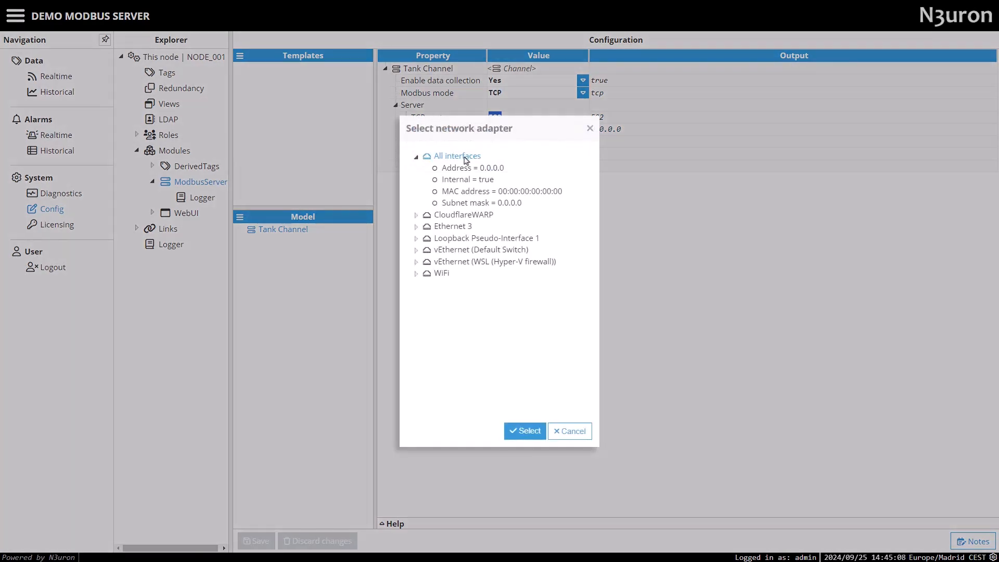
left_click(525, 431)
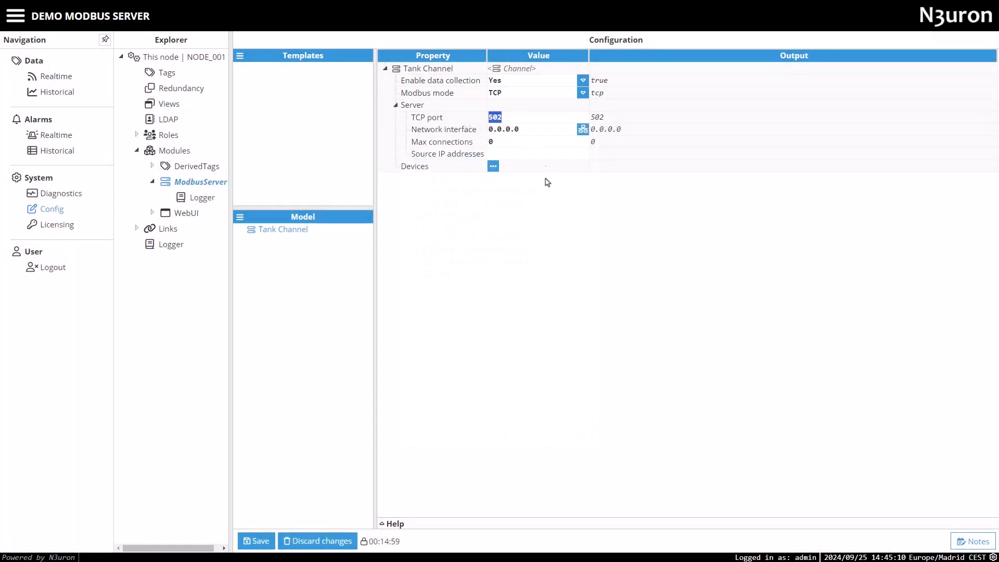
left_click(505, 145)
left_click(530, 155)
- Add a device named Tank01 under Tank Channel
left_click(493, 166)
left_click(519, 186)
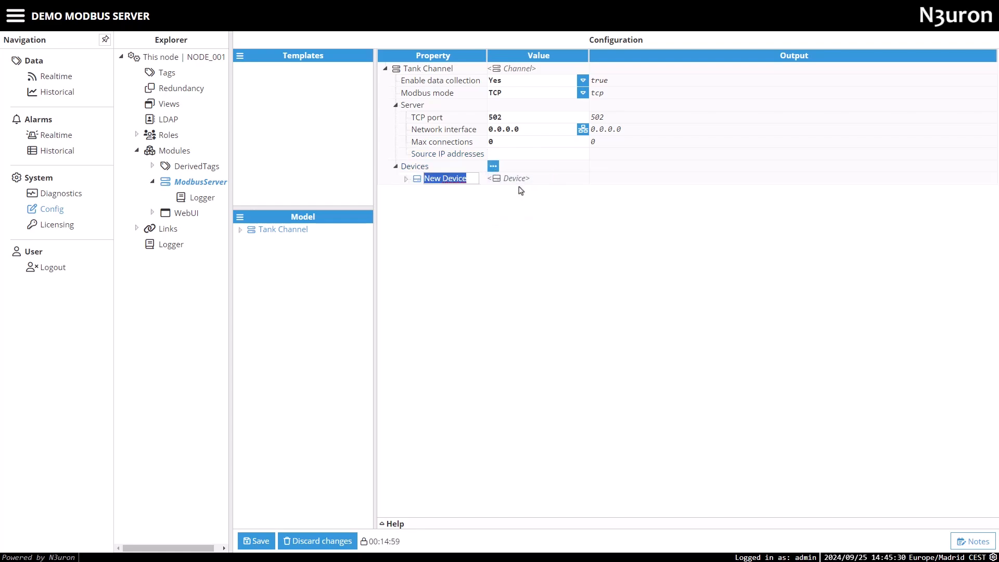
type("Tank")
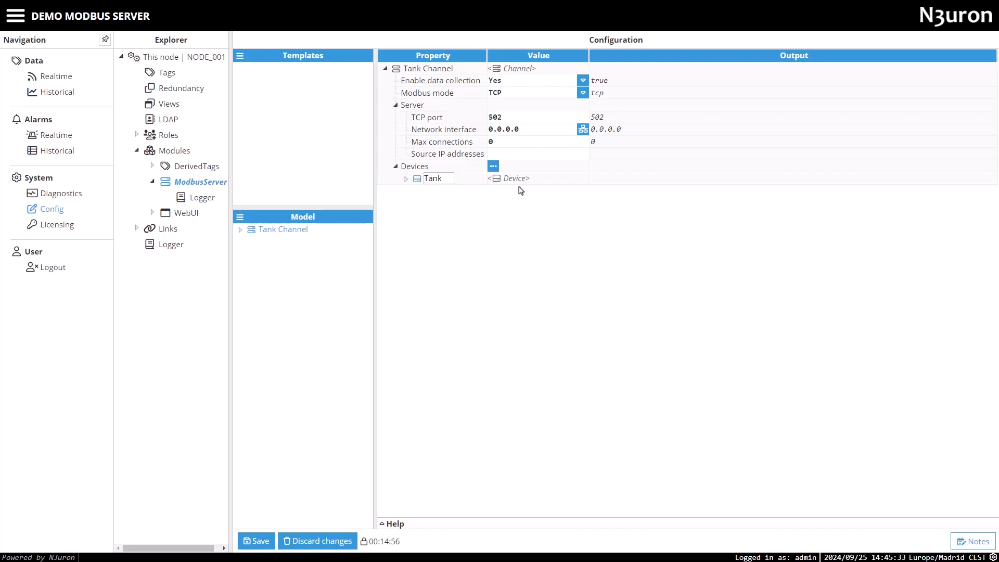
type("01")
key("Return")
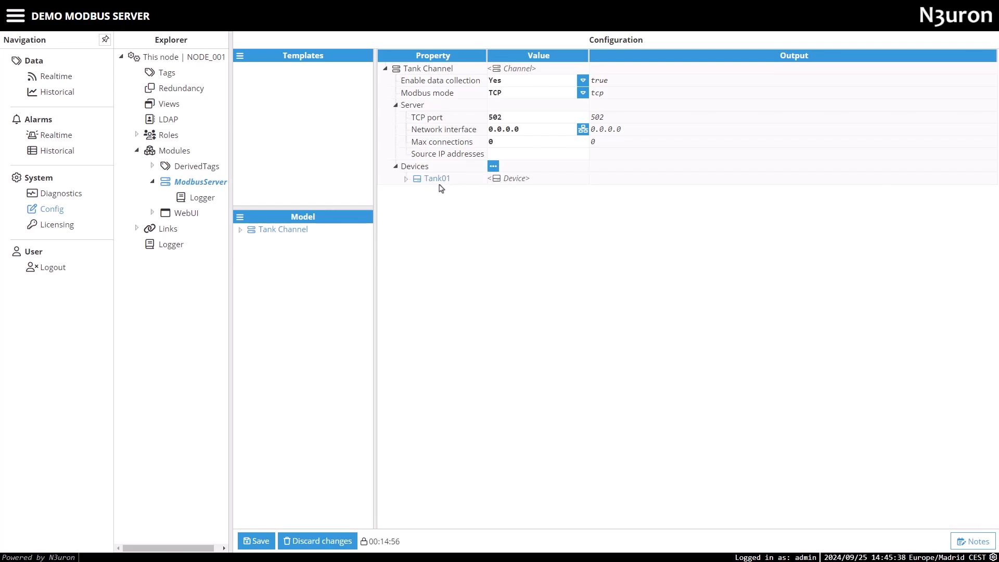
- Examine Tank01's slave address, Modbus addresses offset, buffer sizes, swap options and status control settings
left_click(405, 179)
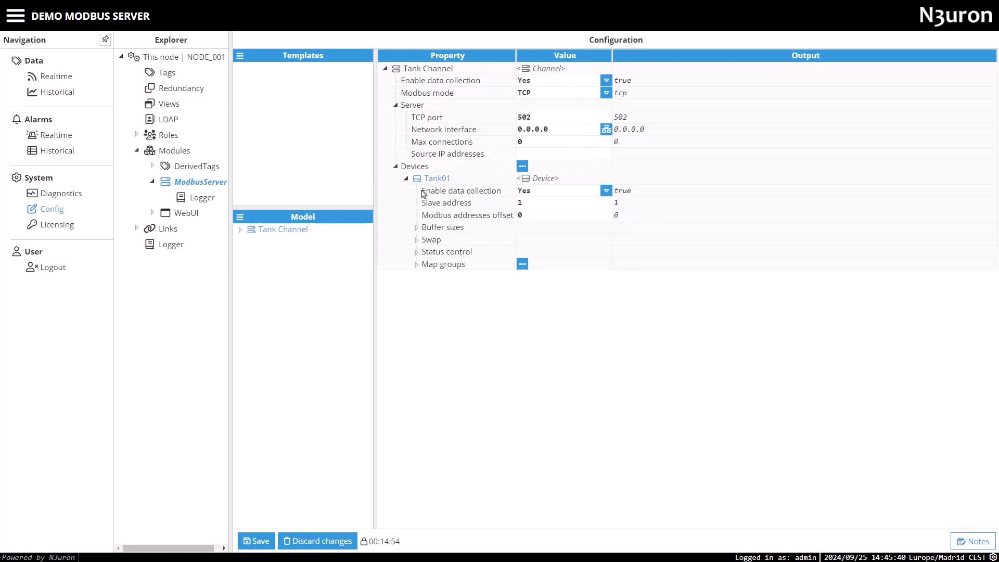
left_click(544, 203)
left_click(522, 203)
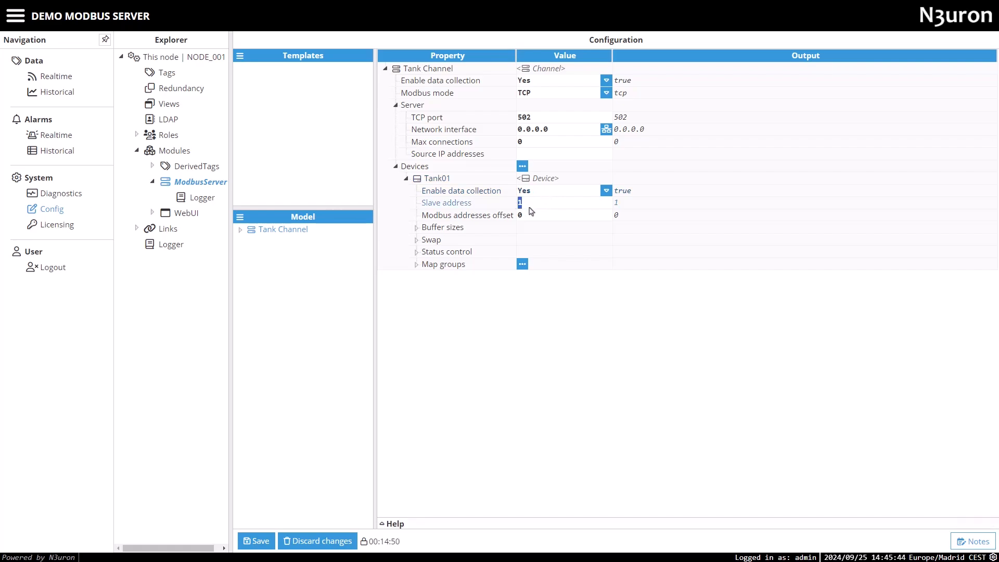
left_click(532, 217)
left_click(421, 229)
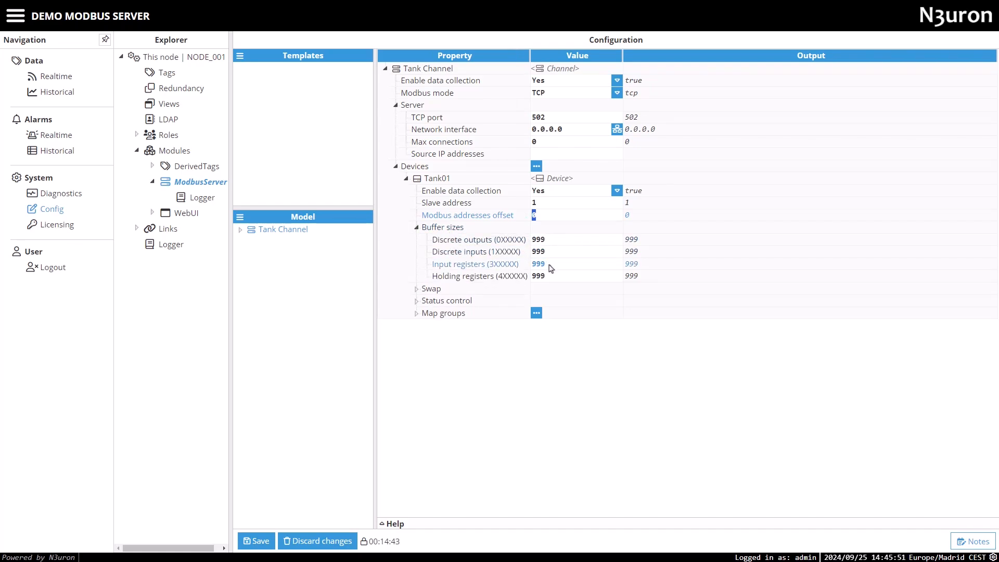
left_click(417, 290)
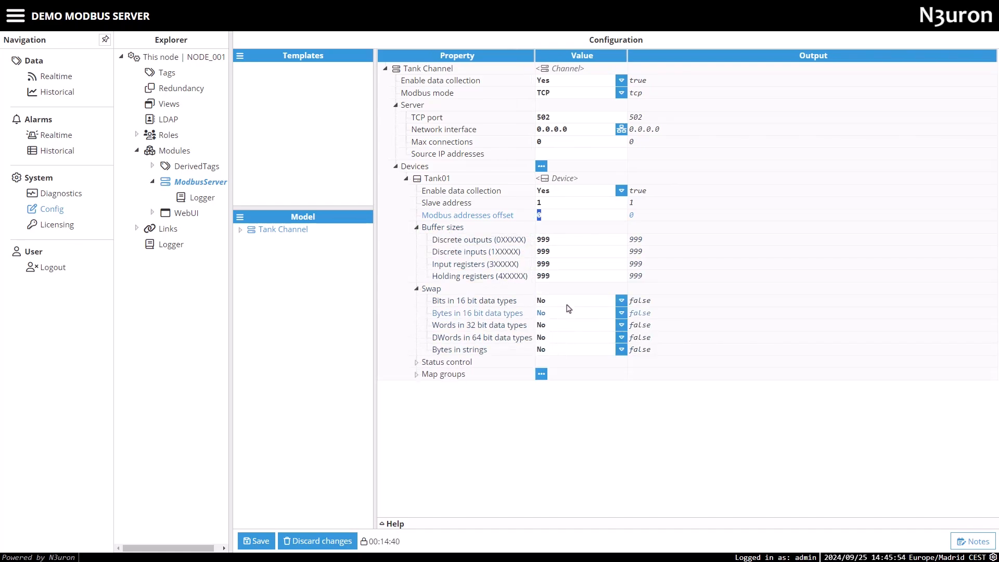
left_click(416, 362)
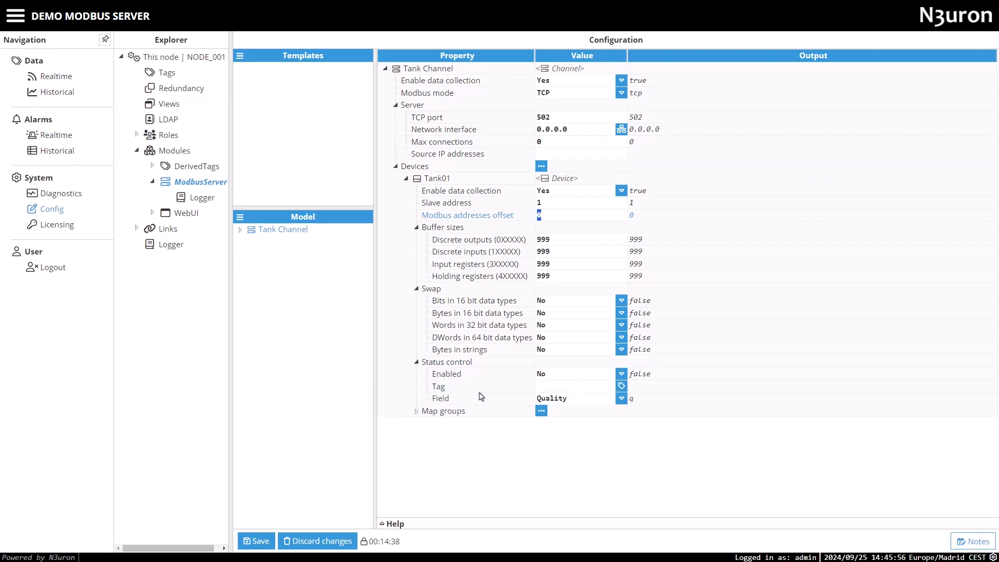
- Enable Tank01's status control with Quality as the field and browse the TANK01 group for a status tag
left_click(556, 378)
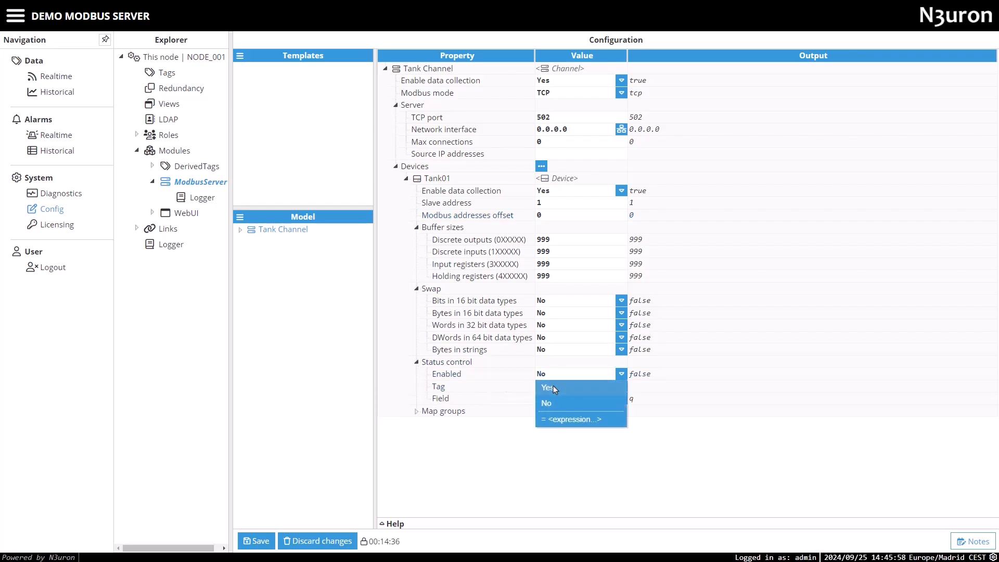
left_click(554, 386)
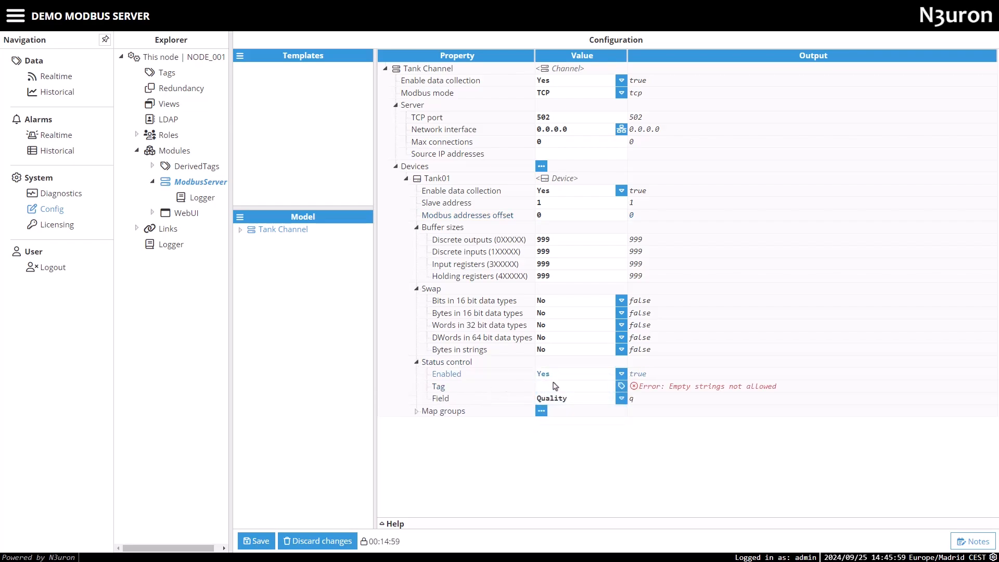
left_click(617, 400)
left_click(620, 399)
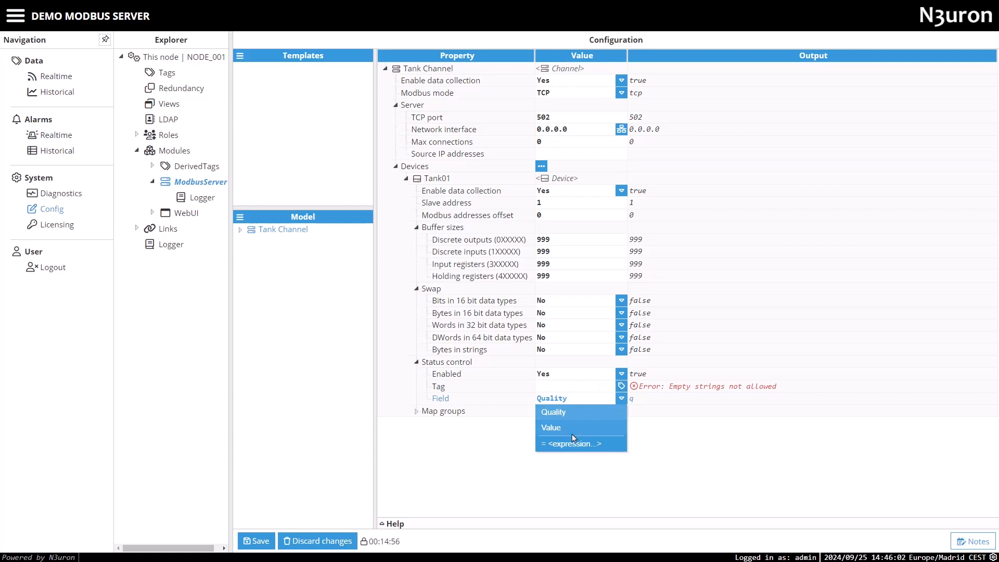
left_click(553, 412)
left_click(622, 386)
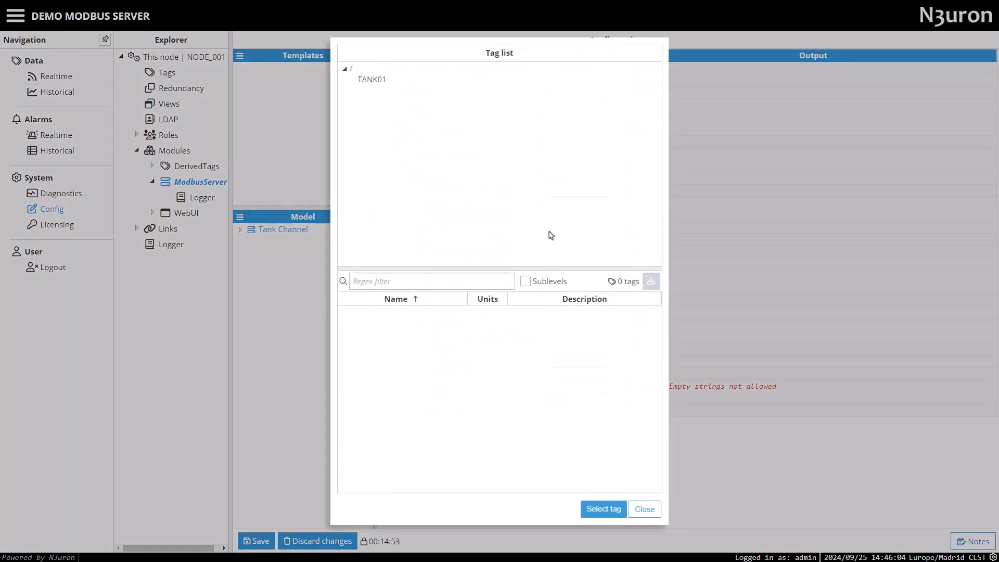
left_click(374, 79)
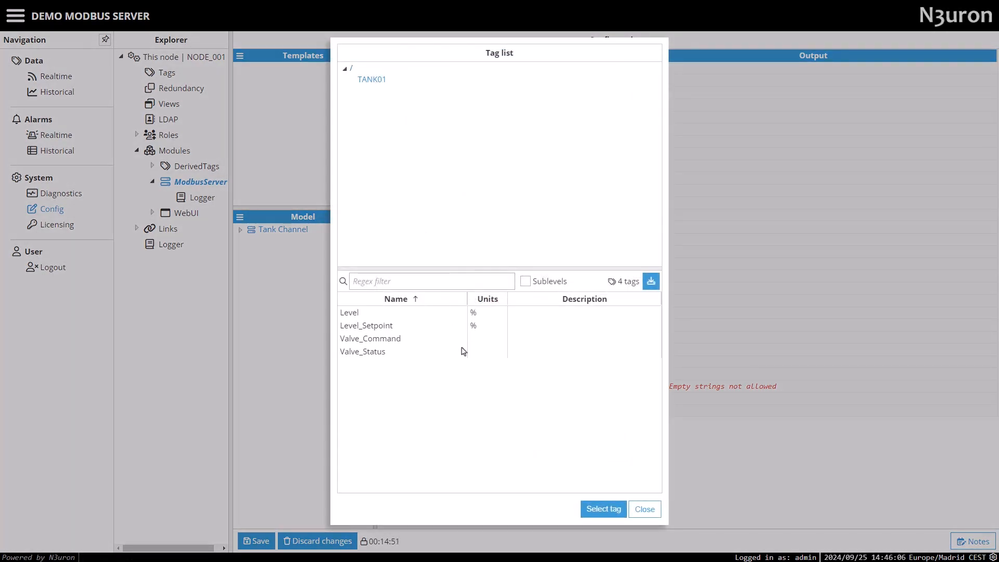
left_click(645, 510)
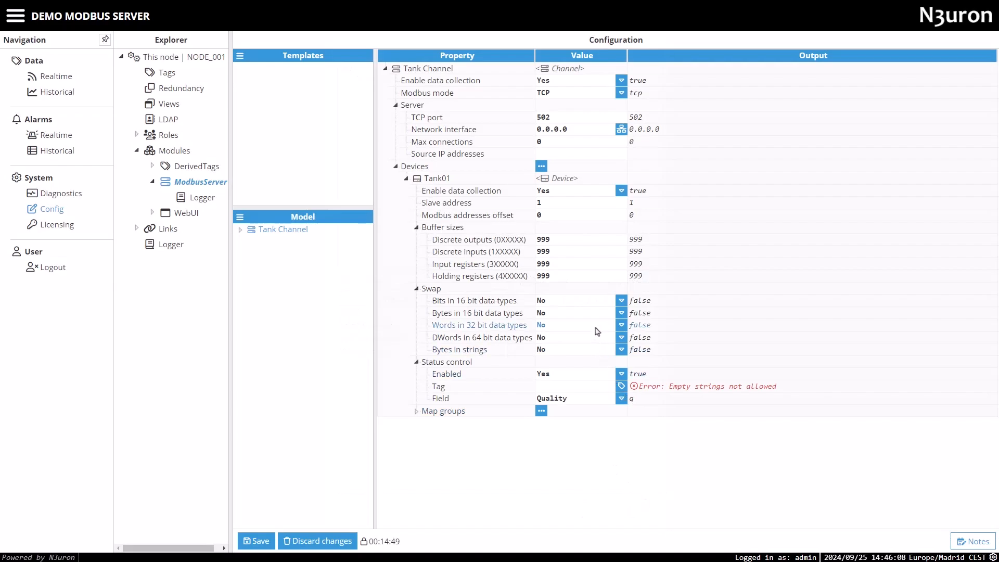
- Disable Tank01's status control and collapse its settings
left_click(560, 376)
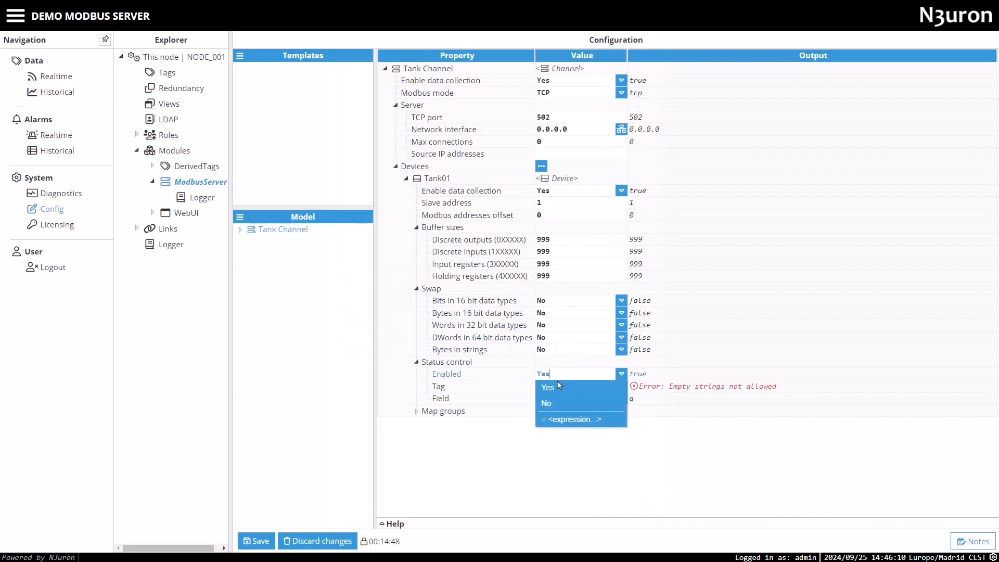
left_click(541, 404)
left_click(416, 363)
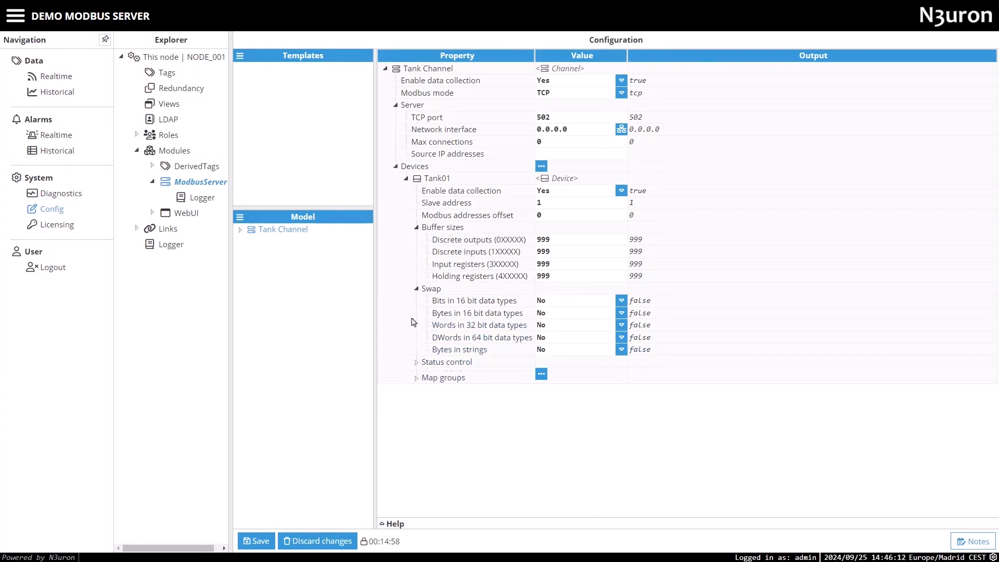
- Collapse Tank01's swap and buffer size settings and add a map group named TagMapGroup
left_click(416, 289)
left_click(417, 228)
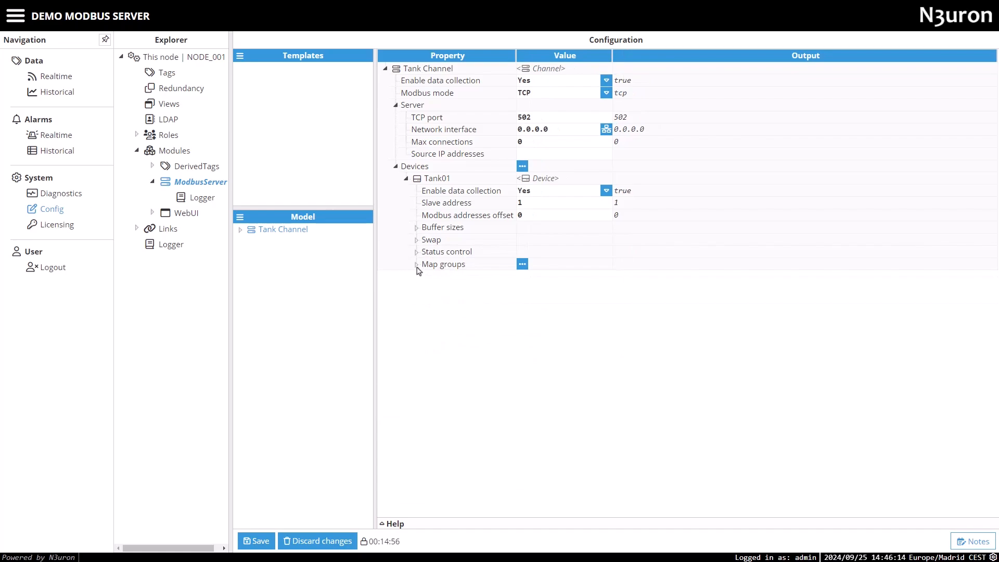
left_click(521, 265)
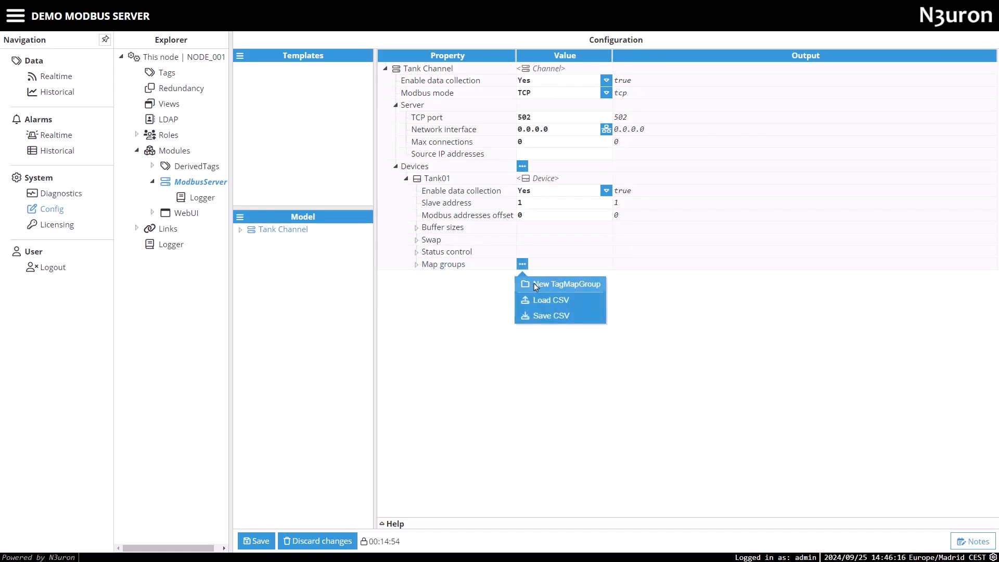
left_click(563, 285)
left_click(466, 279)
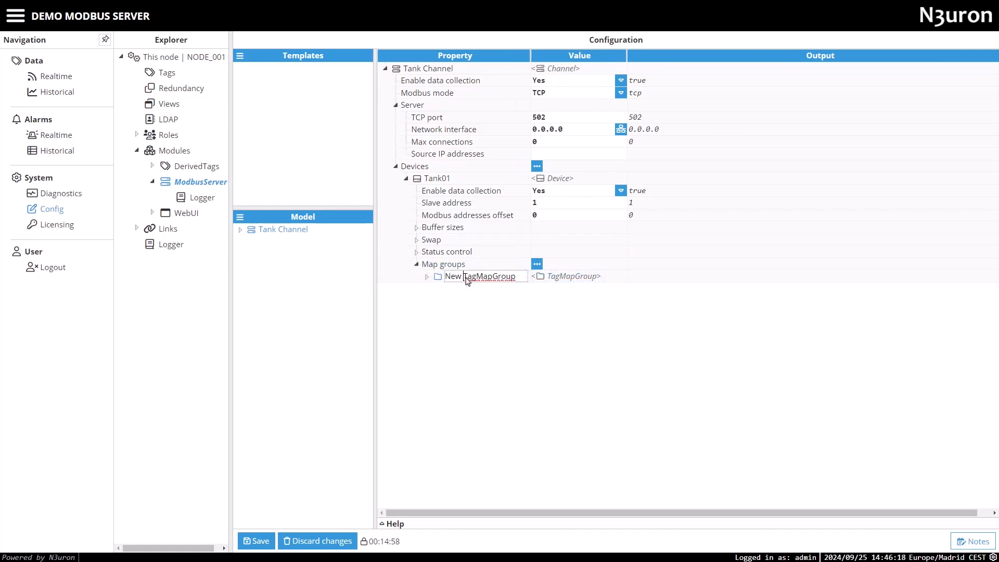
key("BackSpace")
key("BackSpace")
key("BackSpace")
key("BackSpace")
key("Return")
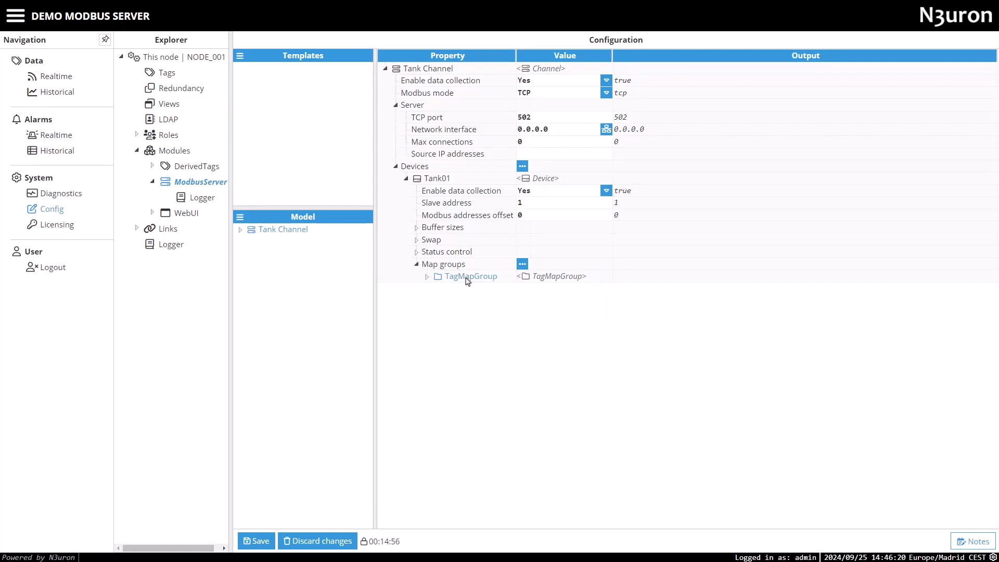
- Add a tag map named TagMap inside TagMapGroup
left_click(427, 277)
left_click(521, 301)
left_click(544, 319)
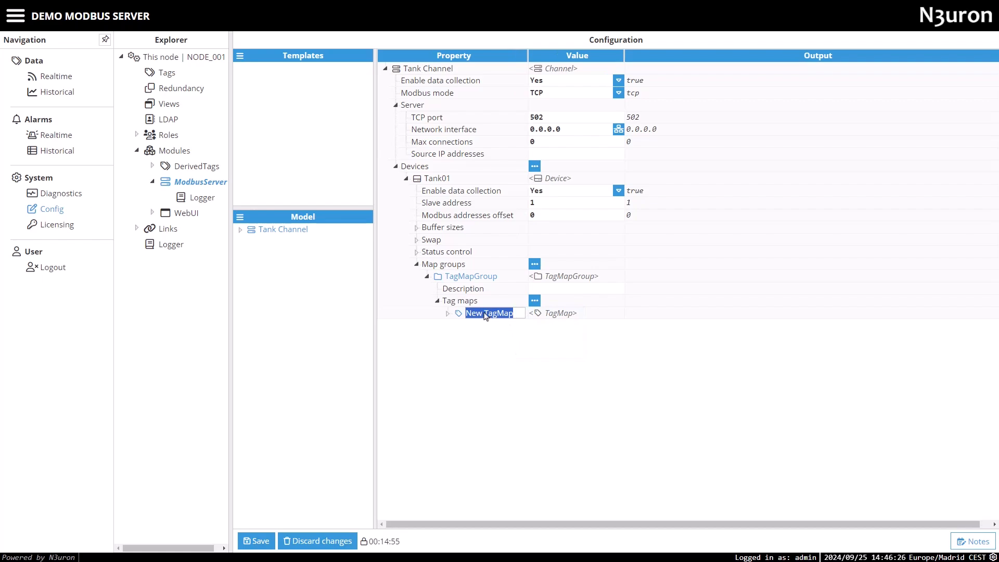
left_click(484, 314)
key("BackSpace")
key("BackSpace")
key("BackSpace")
key("BackSpace")
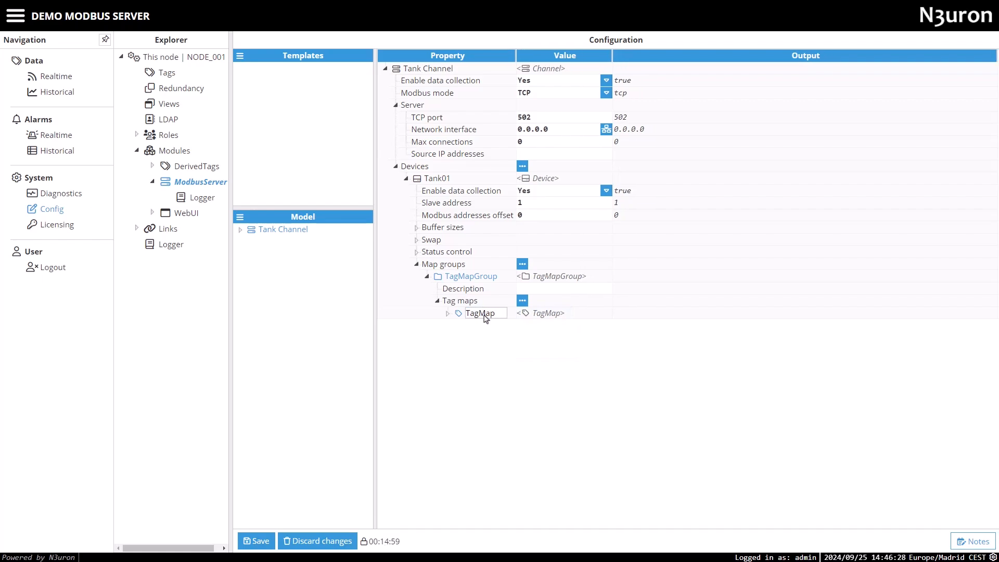
key("Return")
- Link the TagMap entry to the /TANK01/Level tag with Modbus address 400001 and data type UInt16
left_click(448, 314)
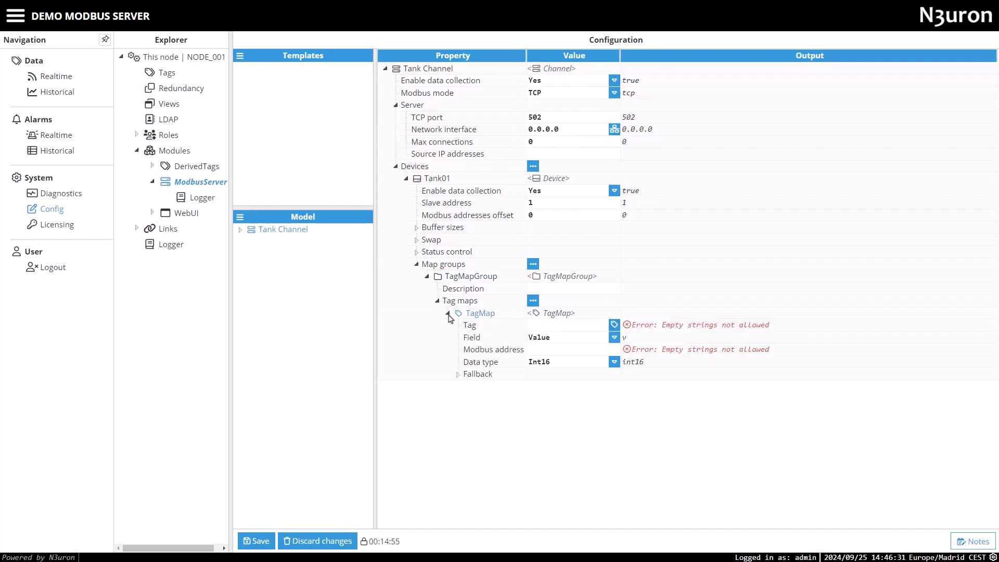
left_click(614, 325)
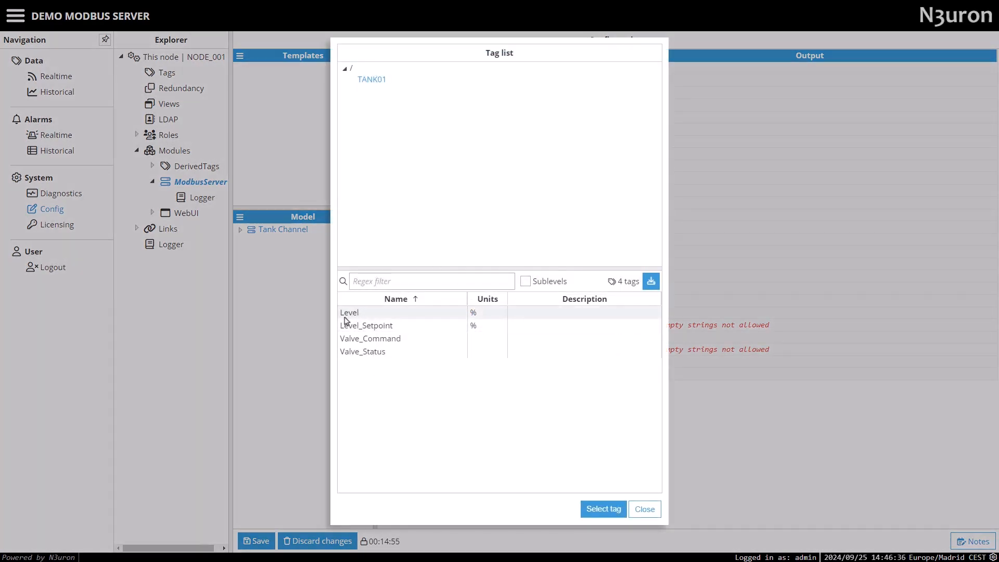
left_click(600, 509)
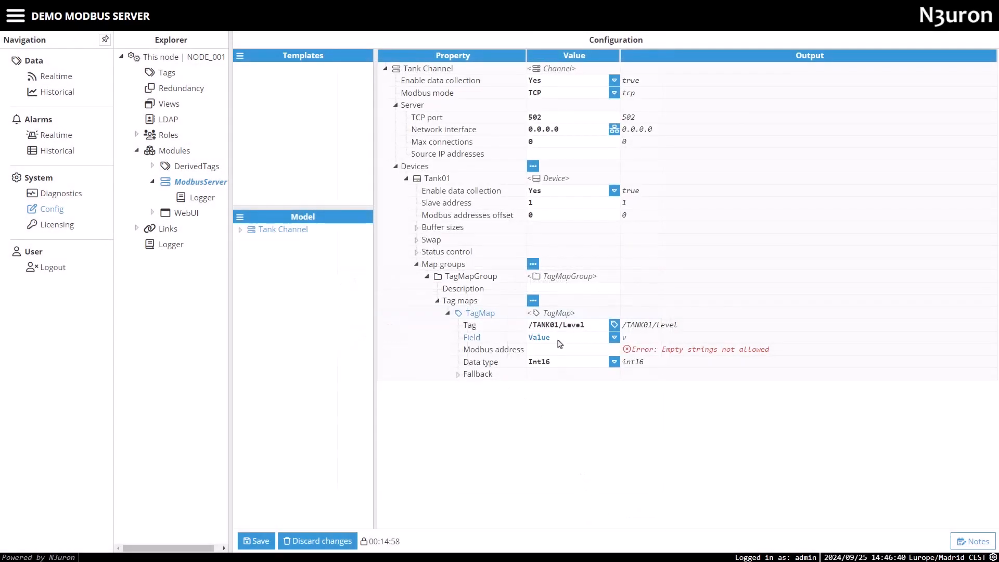
left_click(542, 352)
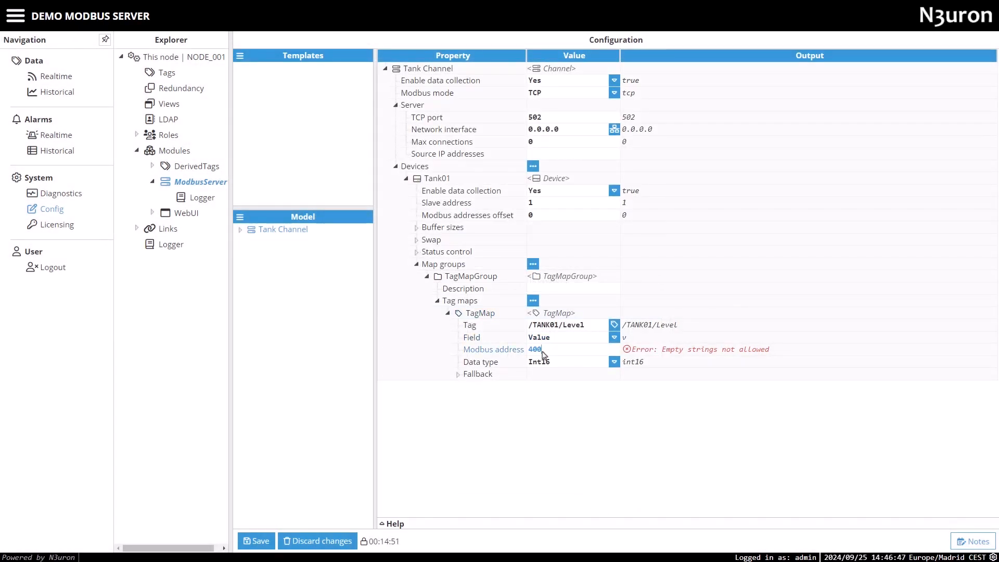
type("400001")
left_click(544, 361)
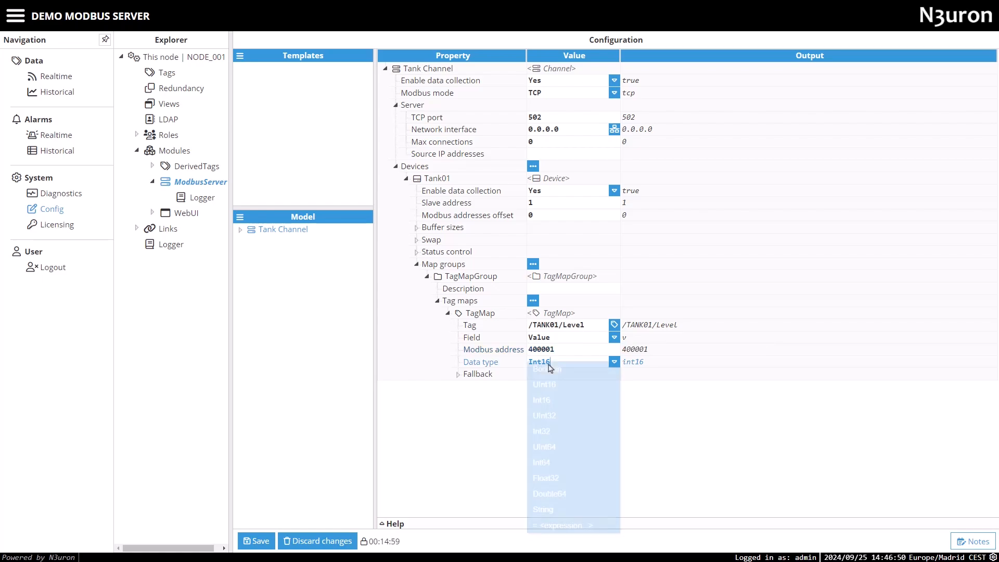
left_click(546, 392)
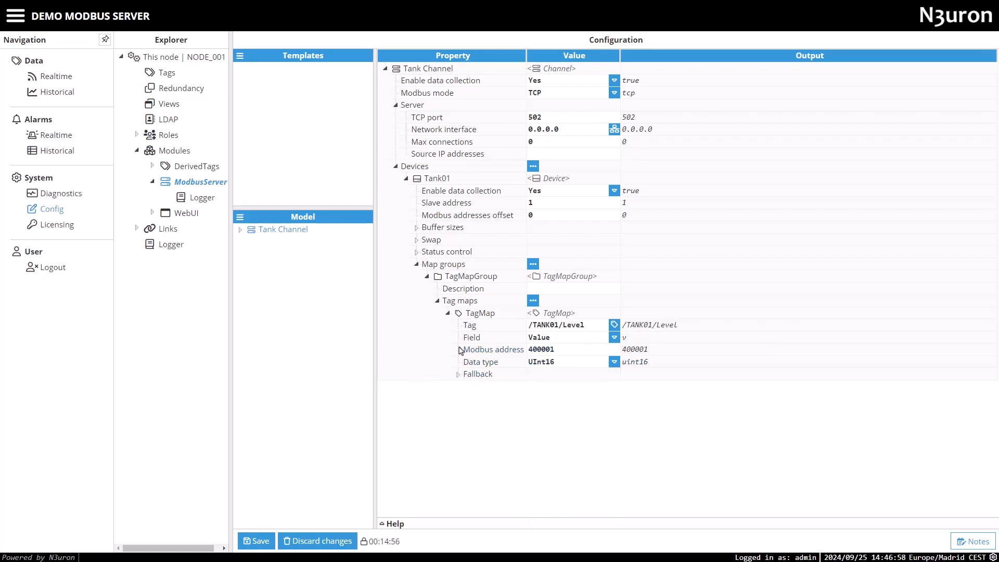
- Rename the TagMap entry to Level and collapse its settings
right_click(479, 318)
left_click(485, 332)
type("L")
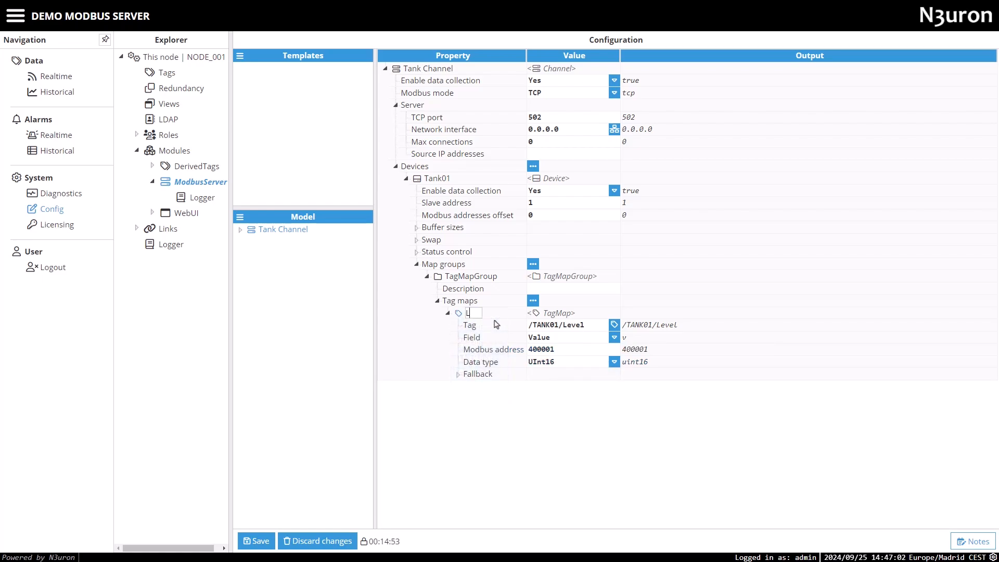
type("evel")
key("Return")
left_click(447, 312)
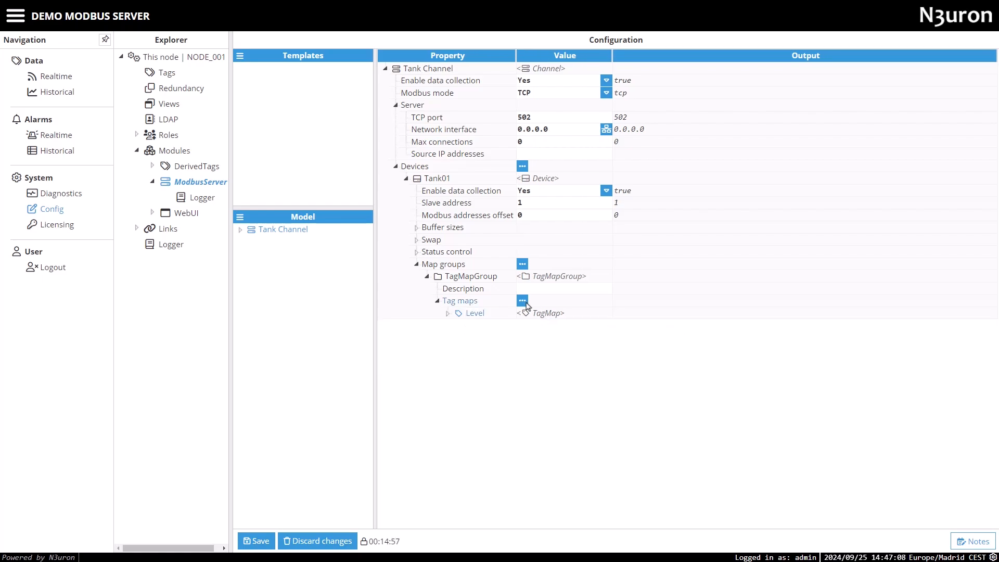
- Add a second tag map named Level_Setpoint to TagMapGroup
left_click(522, 300)
left_click(532, 321)
type("Level_Set")
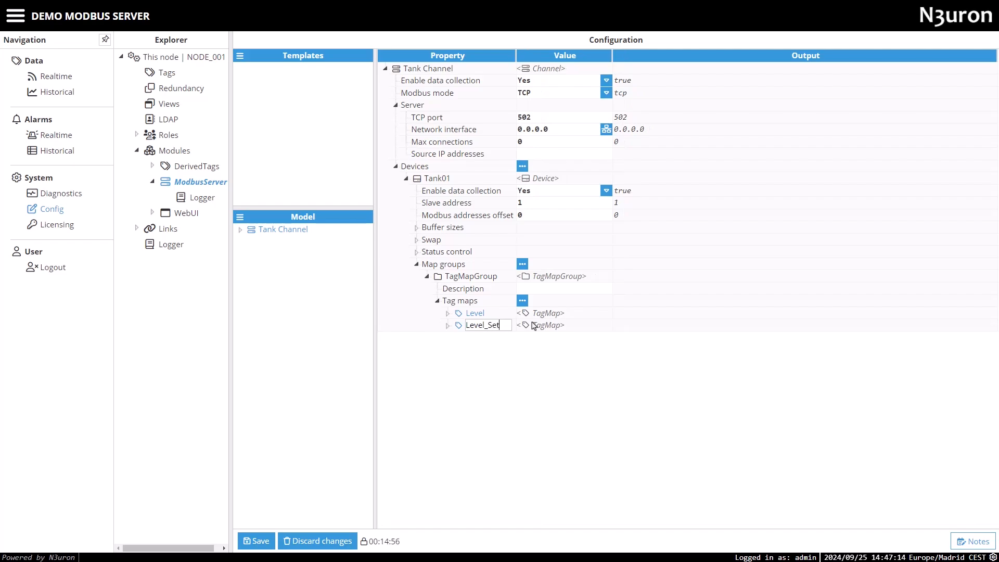
type("point")
key("Return")
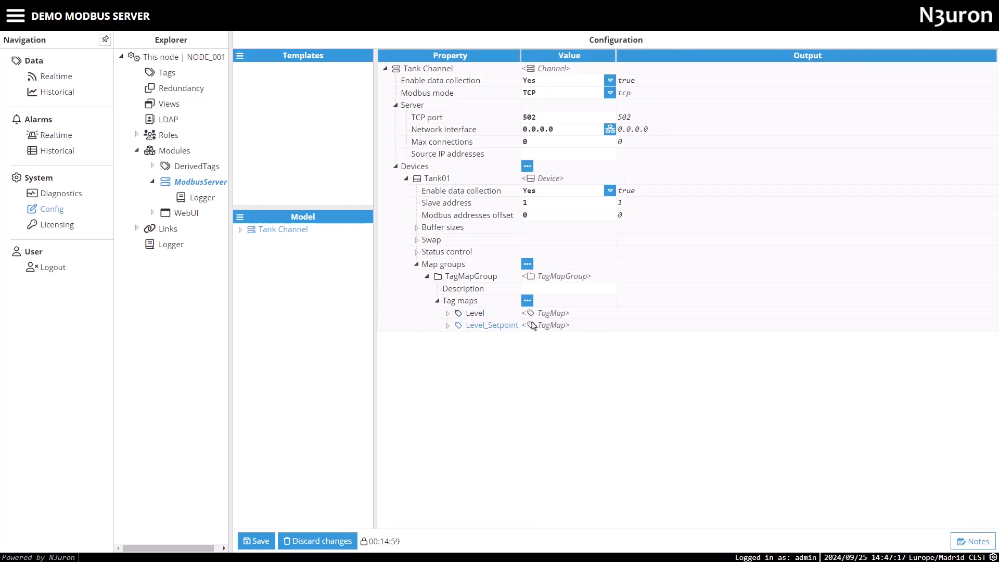
- Link the Level_Setpoint map to the /TANK01/Level_Setpoint tag with Modbus address 400002 and data type UInt16
left_click(447, 325)
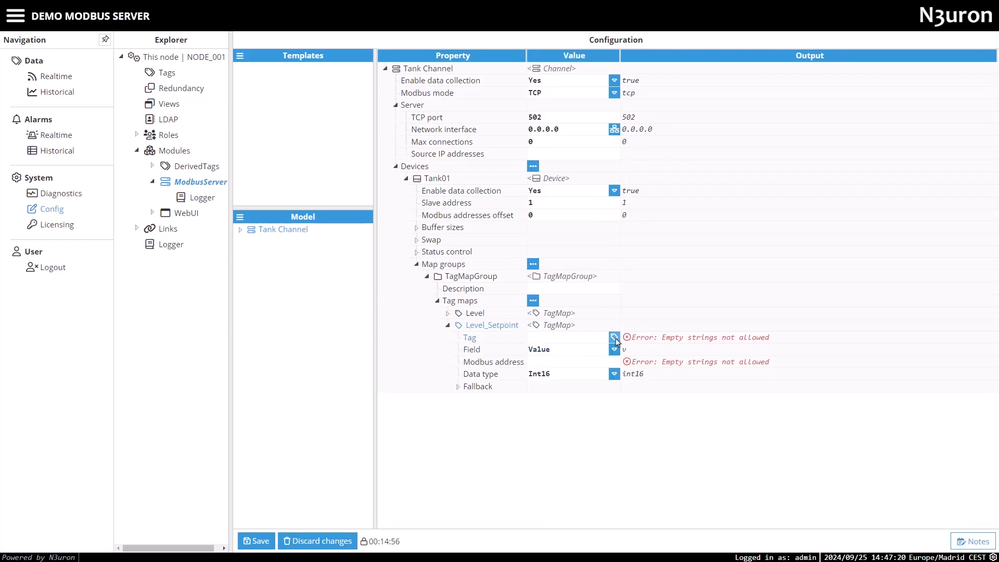
left_click(613, 337)
left_click(409, 325)
left_click(611, 515)
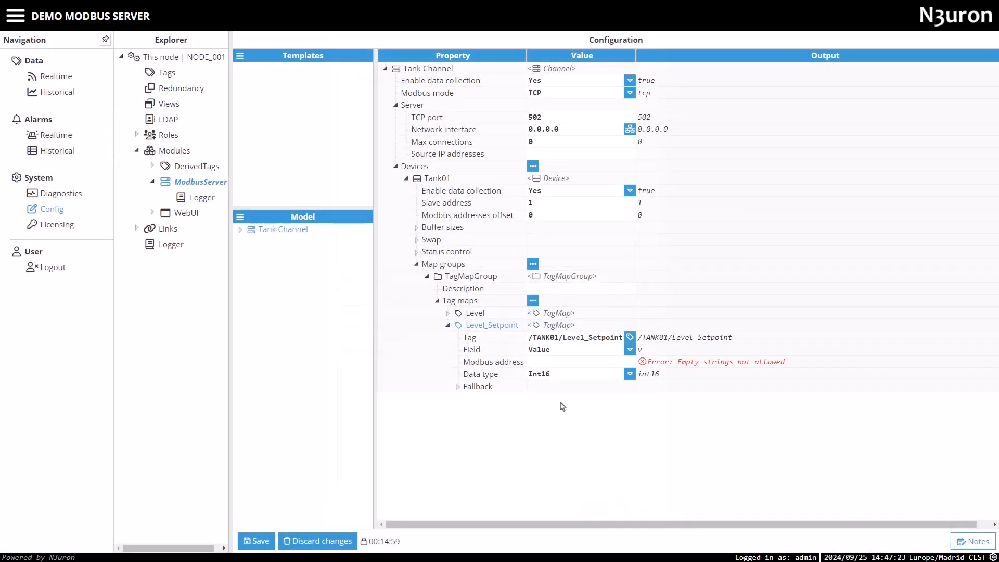
left_click(555, 364)
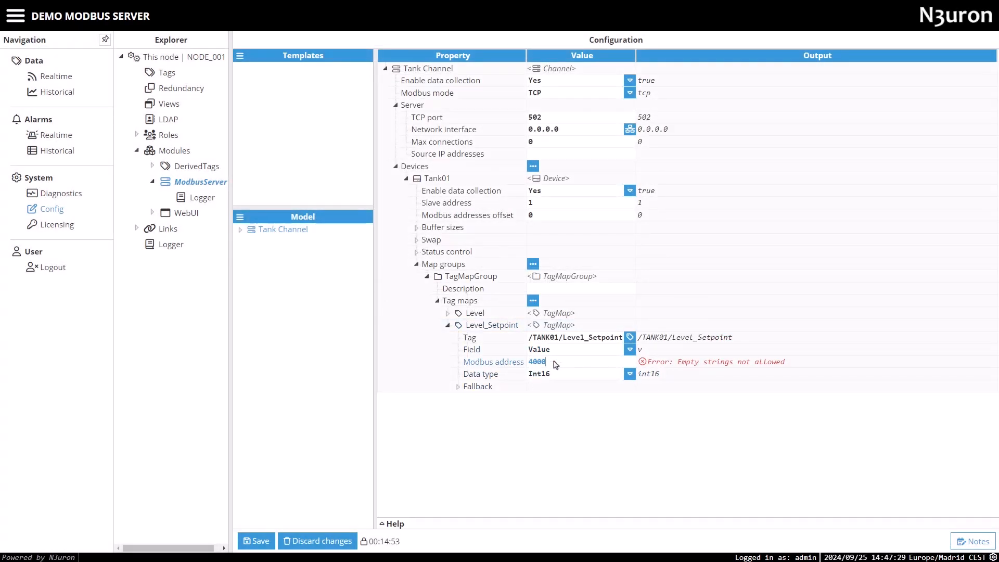
left_click(559, 370)
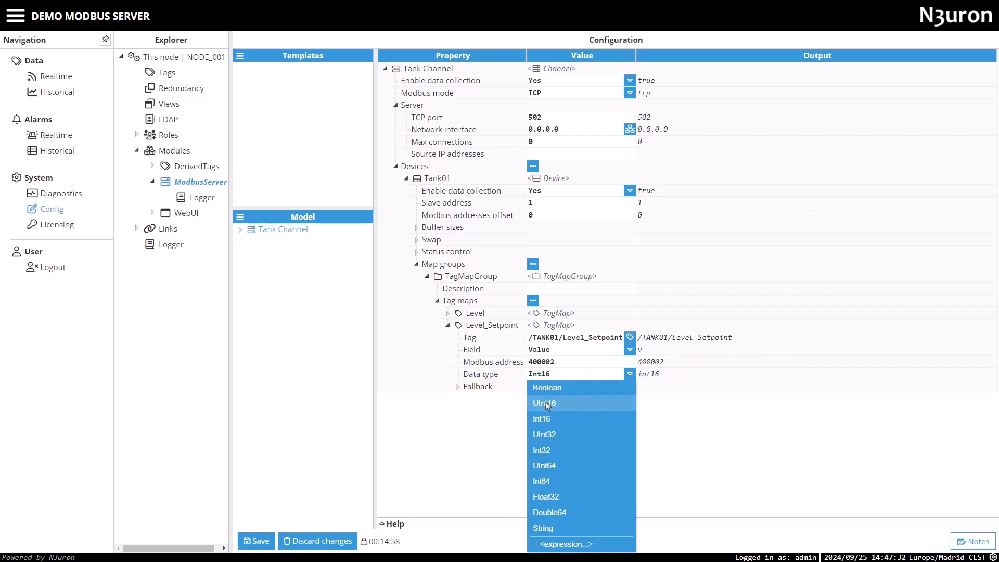
left_click(539, 390)
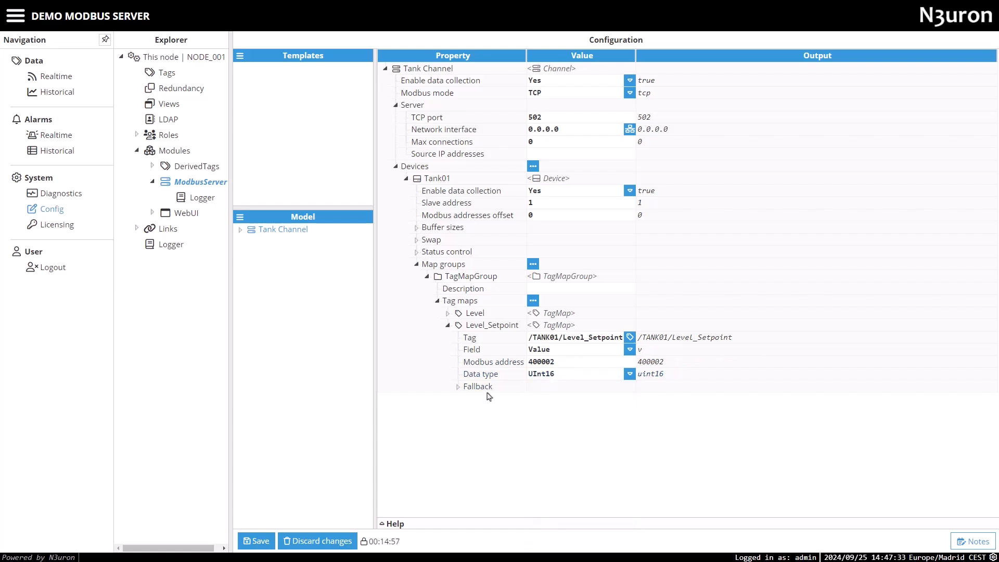
- Add a third tag map named Valve_Command to TagMapGroup
left_click(532, 301)
left_click(548, 322)
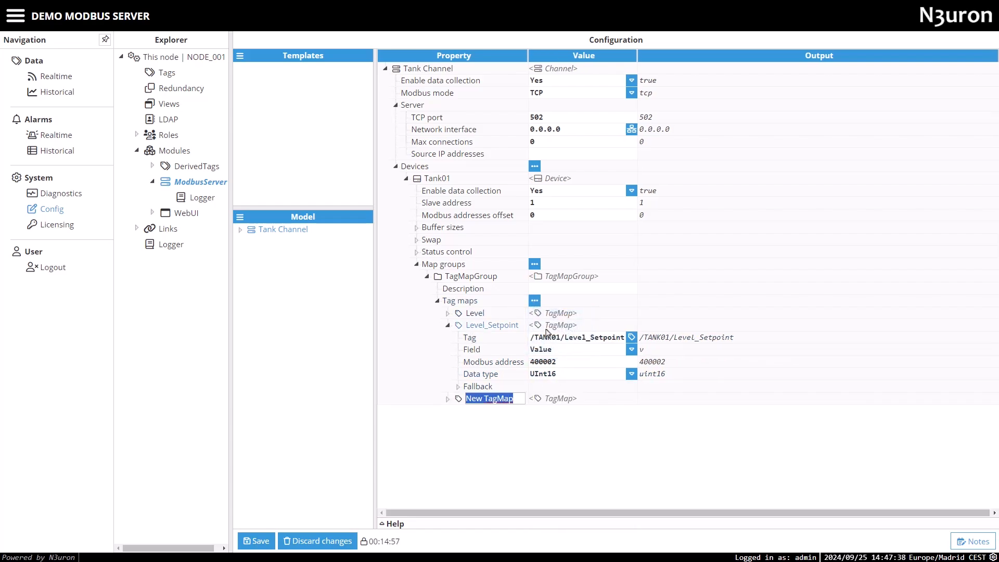
type("Val")
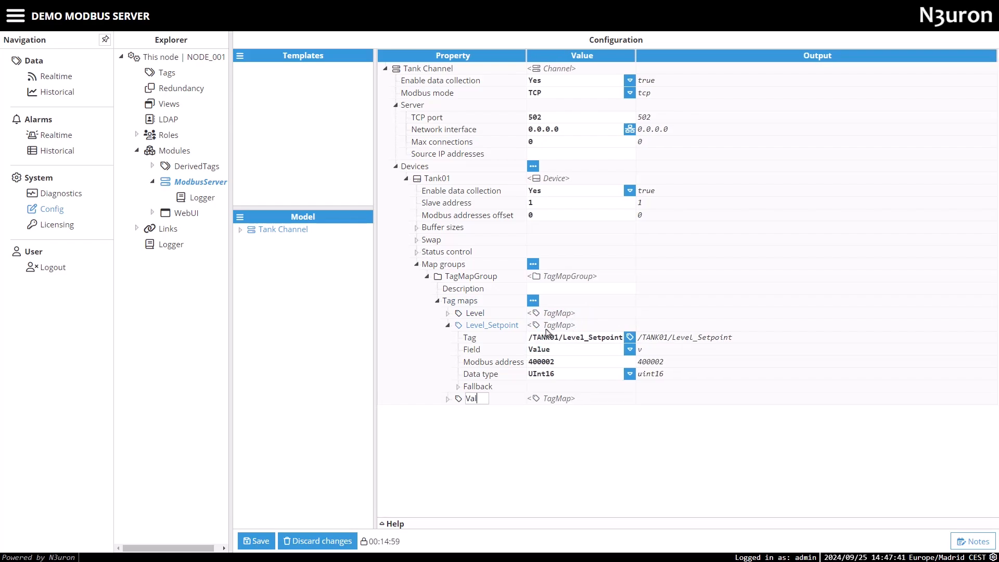
type("ve_Command")
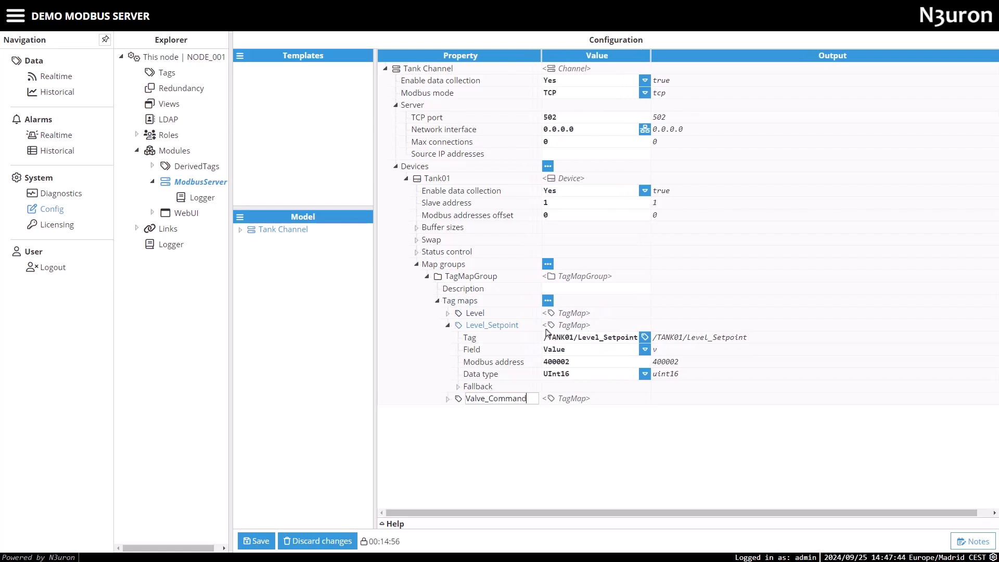
key("Return")
- Link the Valve_Command map to the /TANK01/Valve_Command tag with Modbus address 000001 and data type Boolean
left_click(448, 398)
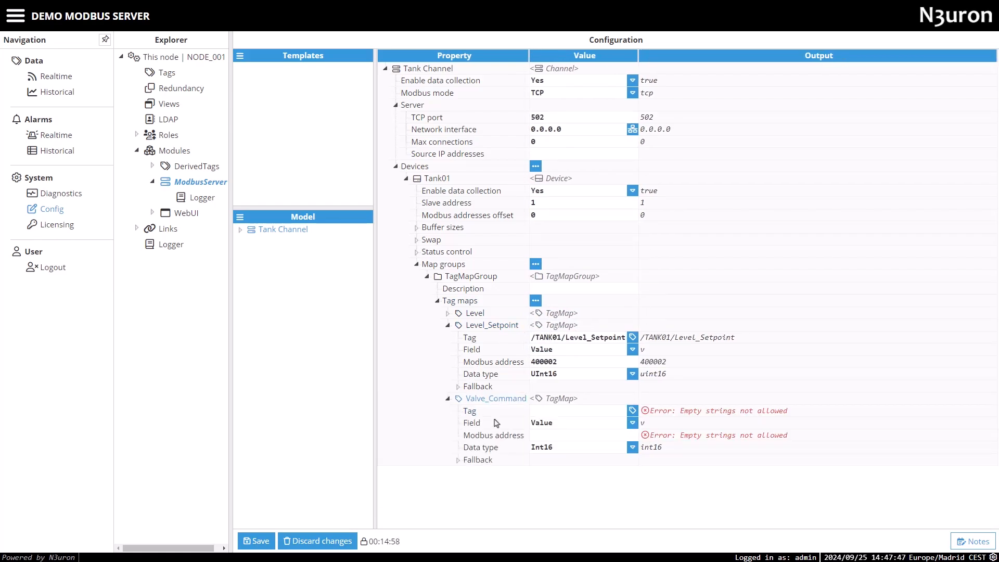
left_click(632, 411)
left_click(386, 339)
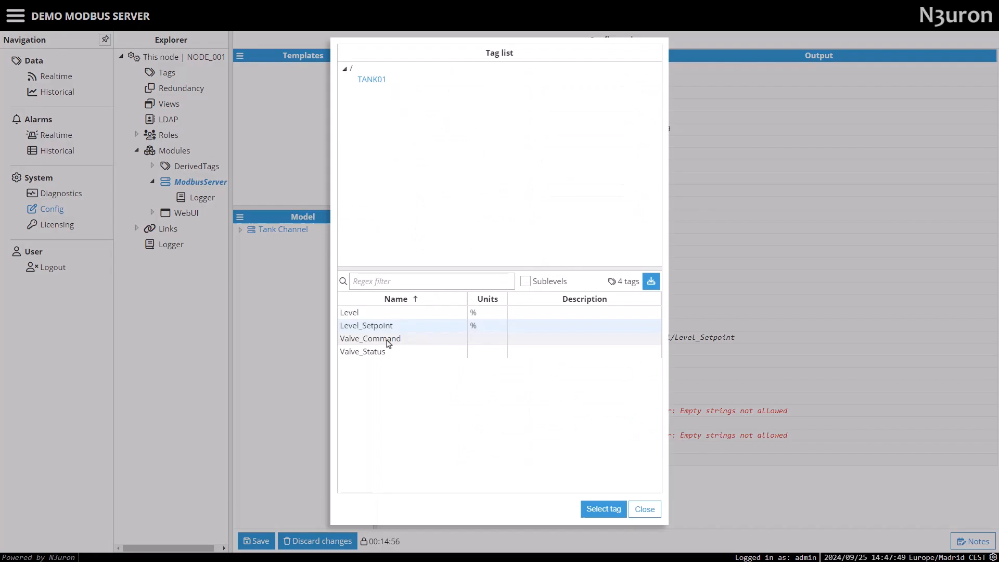
left_click(603, 509)
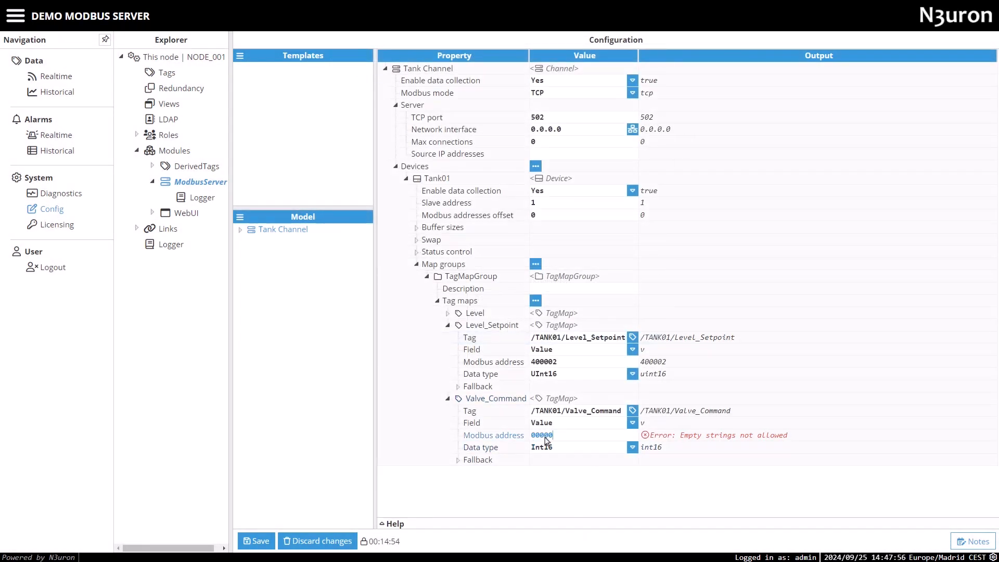
left_click(574, 450)
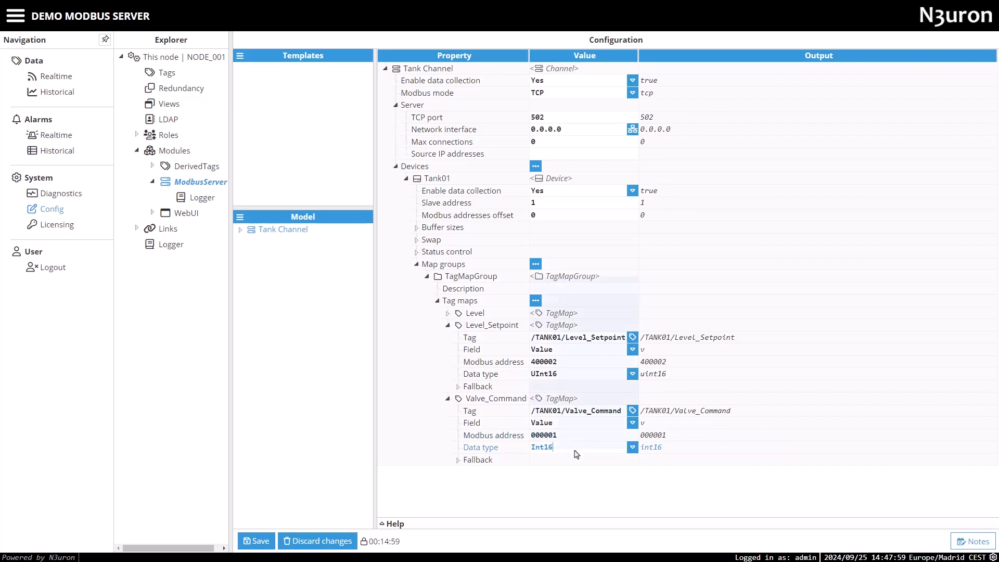
left_click(558, 277)
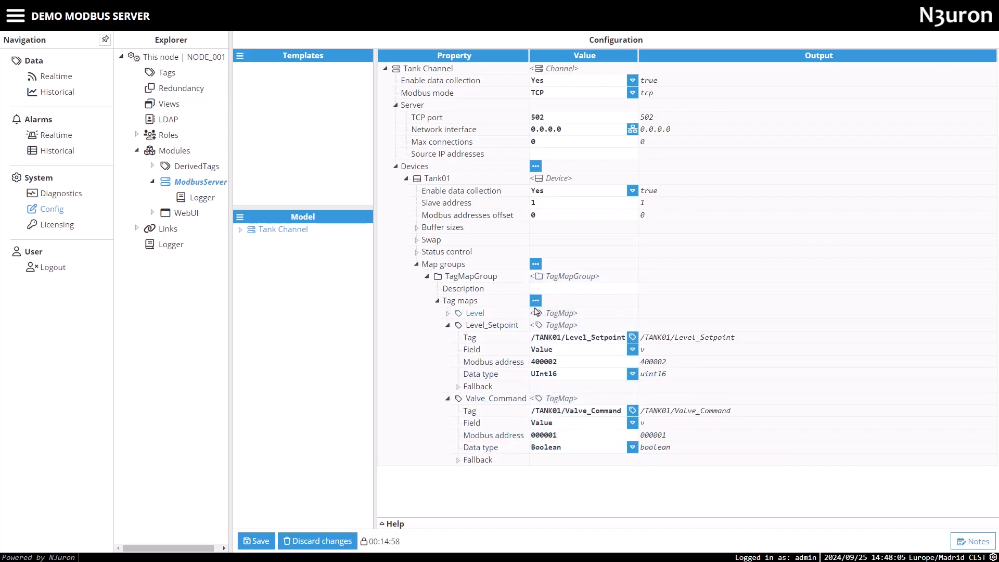
- Add a fourth tag map named Valve_Status to TagMapGroup
left_click(535, 300)
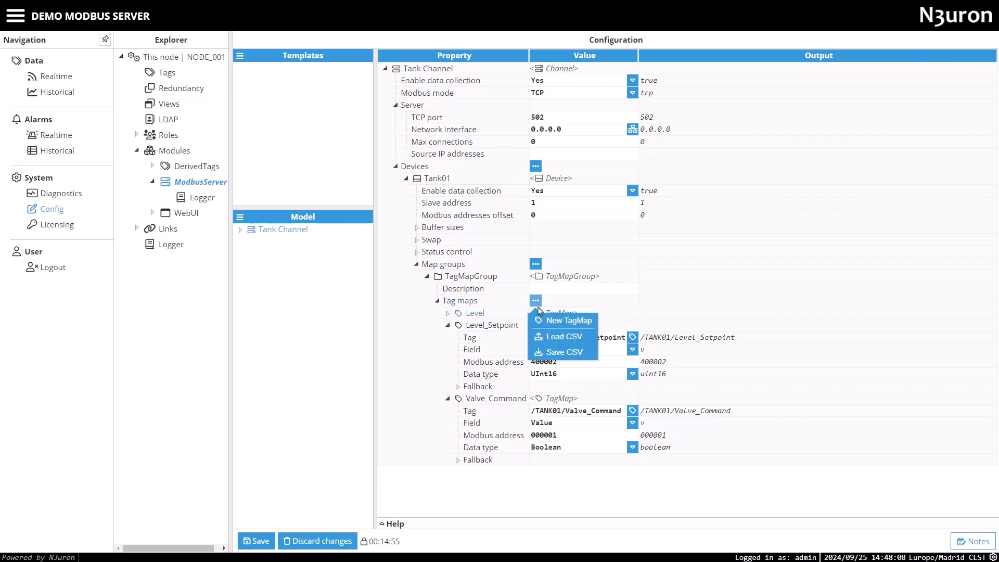
left_click(554, 321)
type("V")
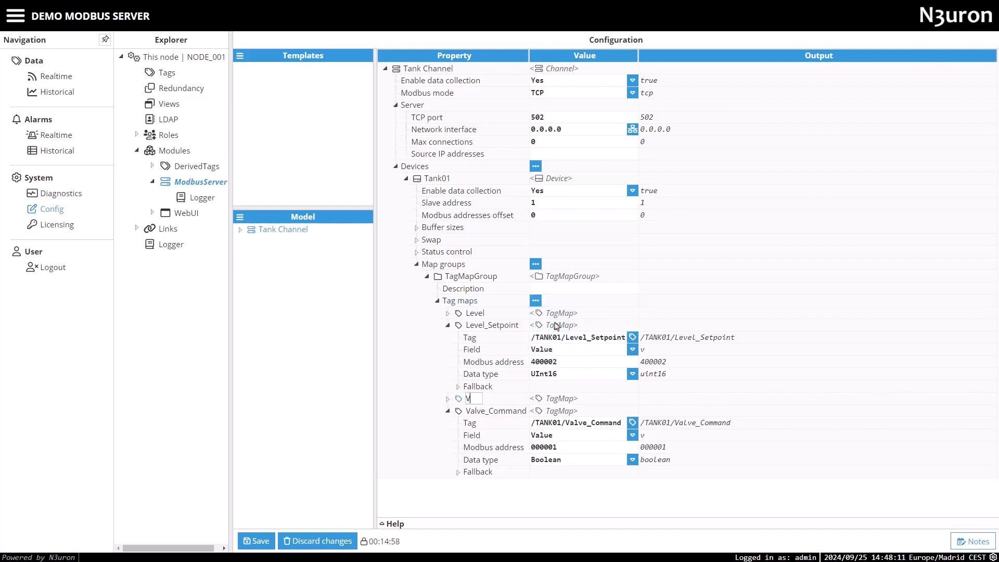
type("alve_Status")
key("Return")
- Link the Valve_Status map to the /TANK01/Valve_Status tag with Modbus address 000002 and data type Boolean
left_click(447, 399)
left_click(448, 325)
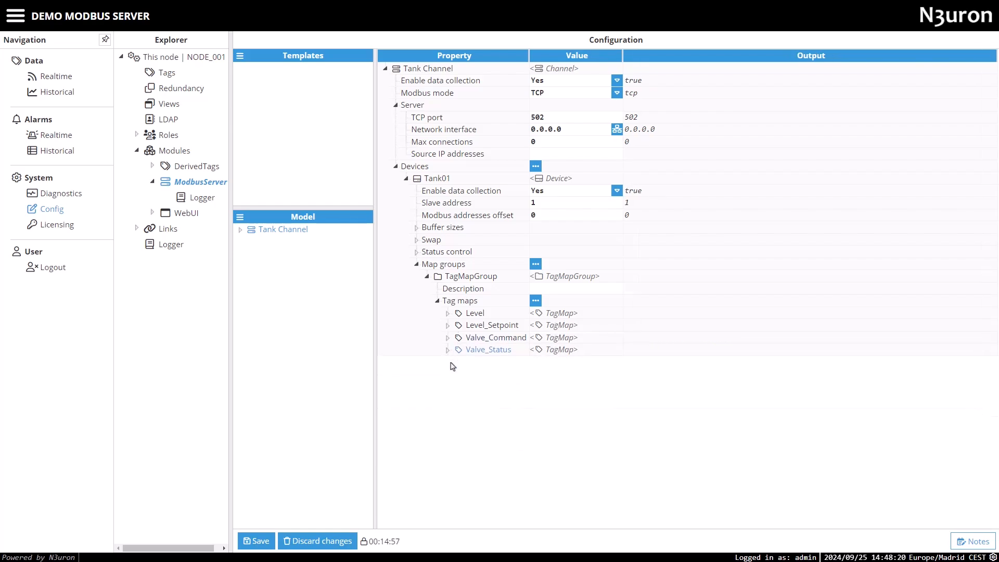
left_click(448, 349)
left_click(616, 361)
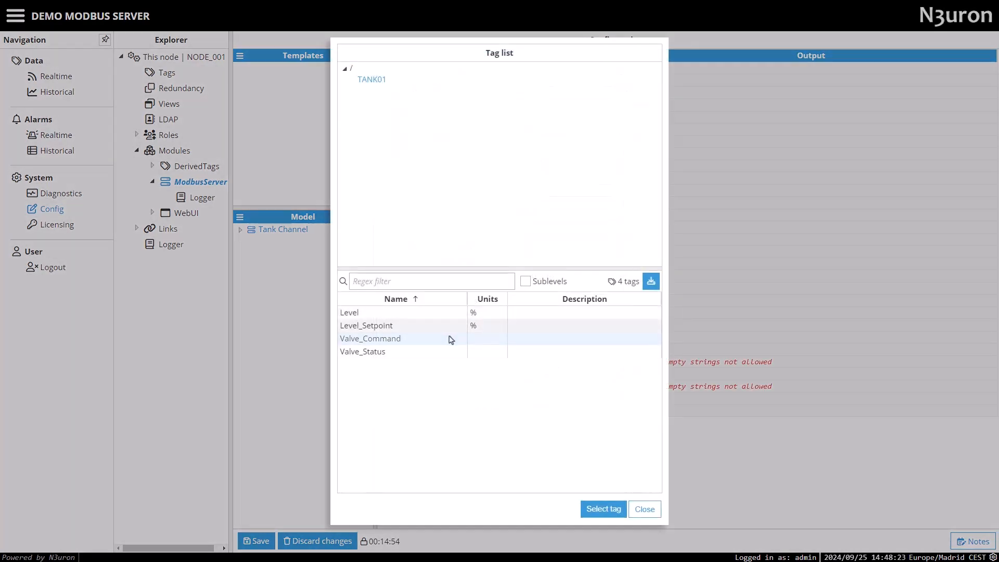
left_click(602, 509)
left_click(565, 387)
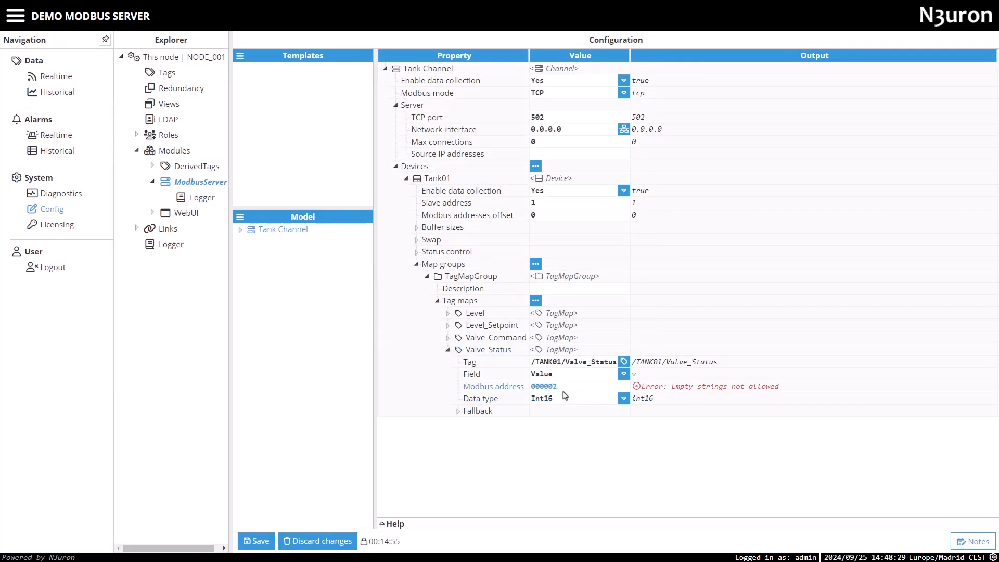
type("000002")
left_click(565, 397)
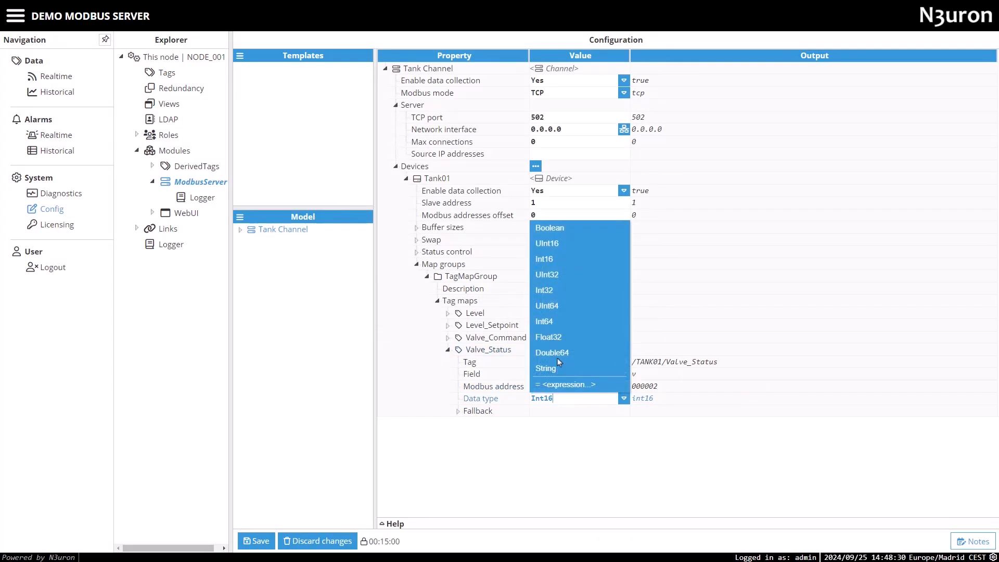
left_click(558, 228)
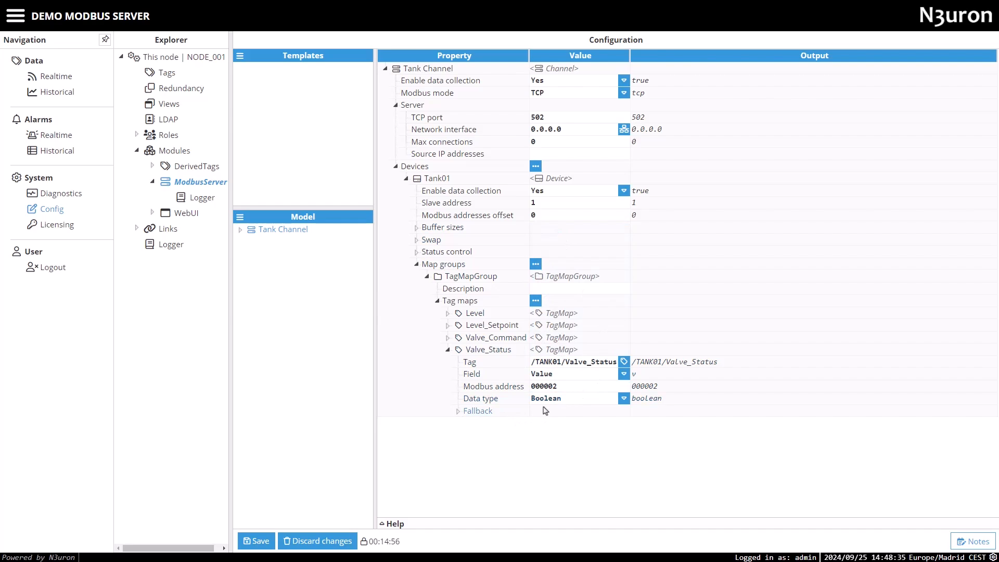
- Examine the Modbus address help, including the example formats for coils, discrete inputs, input registers and holding registers
left_click(393, 523)
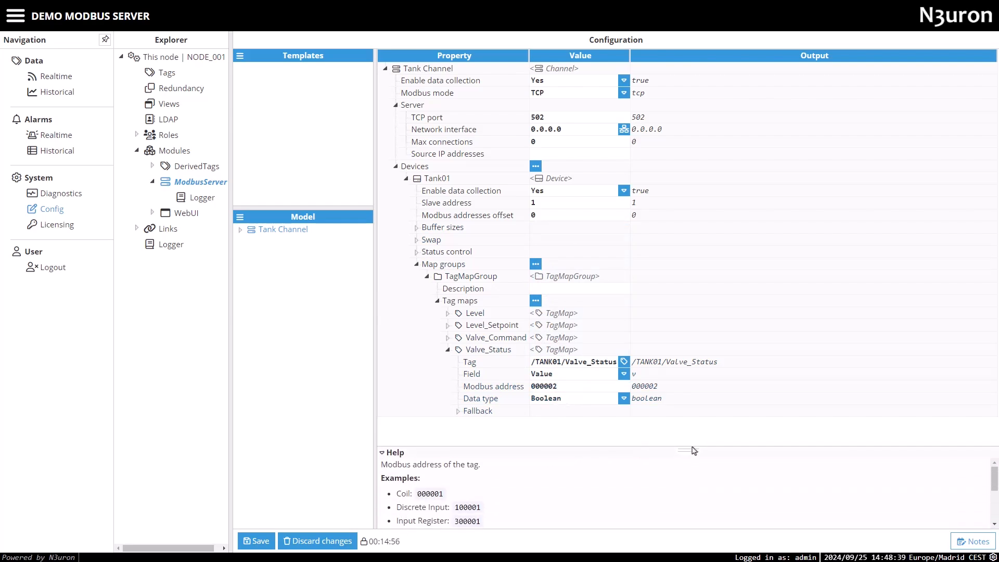
left_click_drag(692, 450, 701, 292)
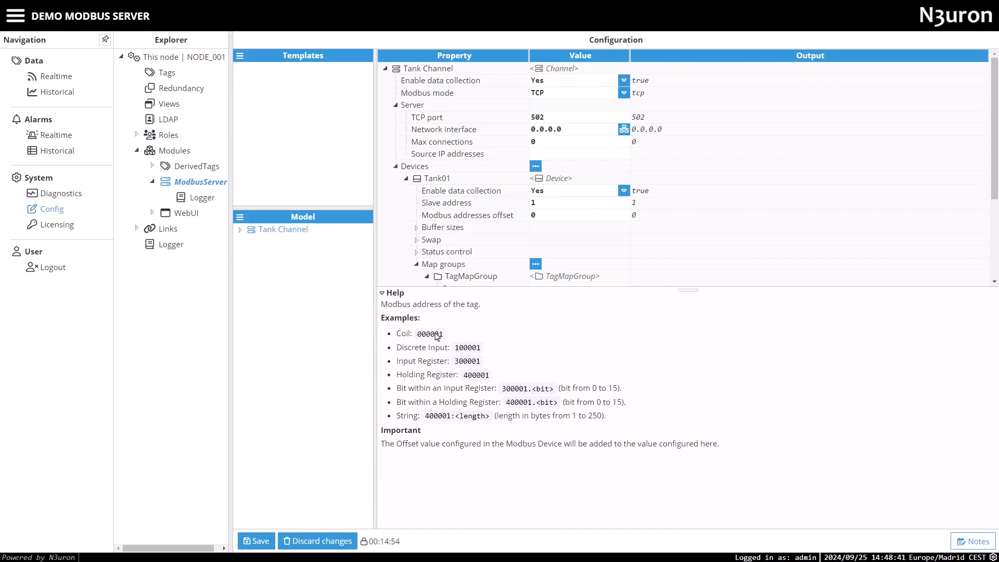
left_click_drag(420, 336, 440, 337)
double_click(456, 348)
left_click_drag(453, 363, 491, 376)
left_click(385, 293)
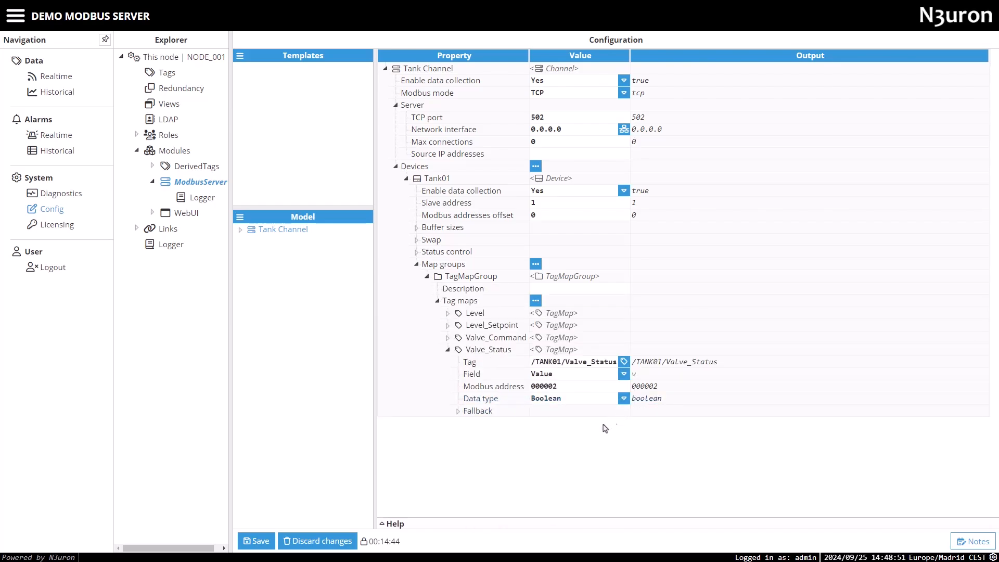
- Save the Modbus server configuration and have the ModbusServer module restart to load it
left_click(272, 537)
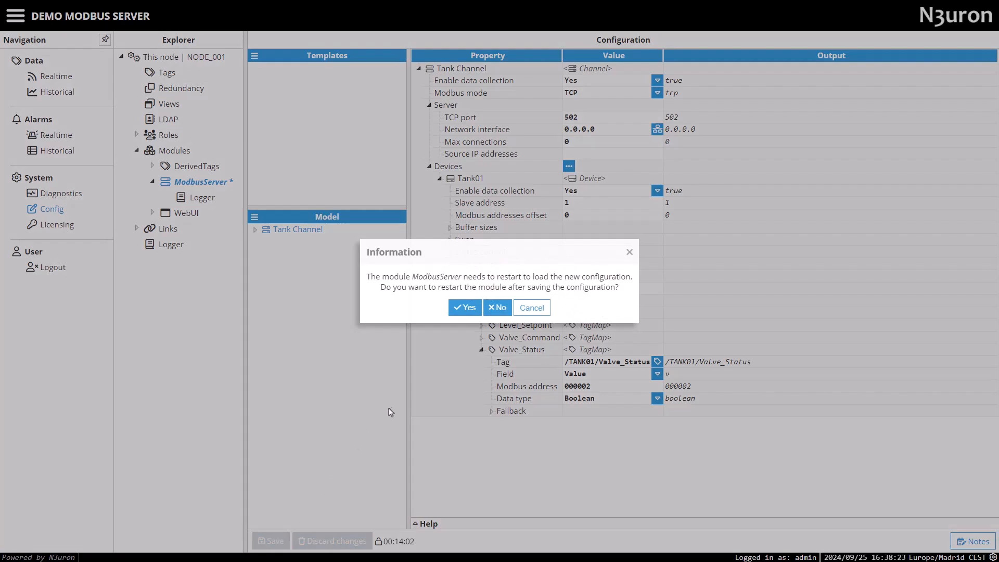
left_click(467, 310)
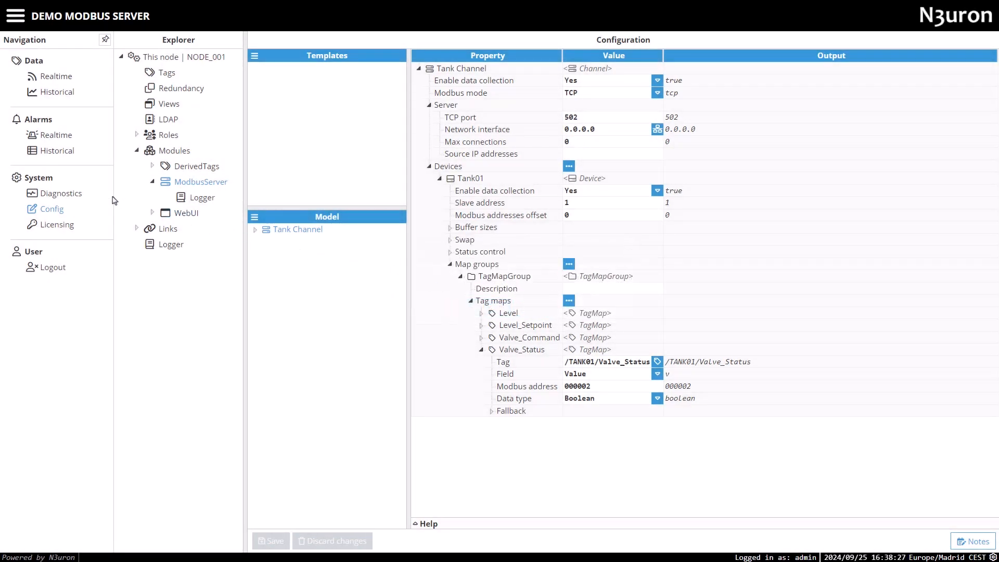
- Clear the realtime logs in the diagnostics and enable the log subscription for the ModbusServer module at TRACE level
left_click(72, 195)
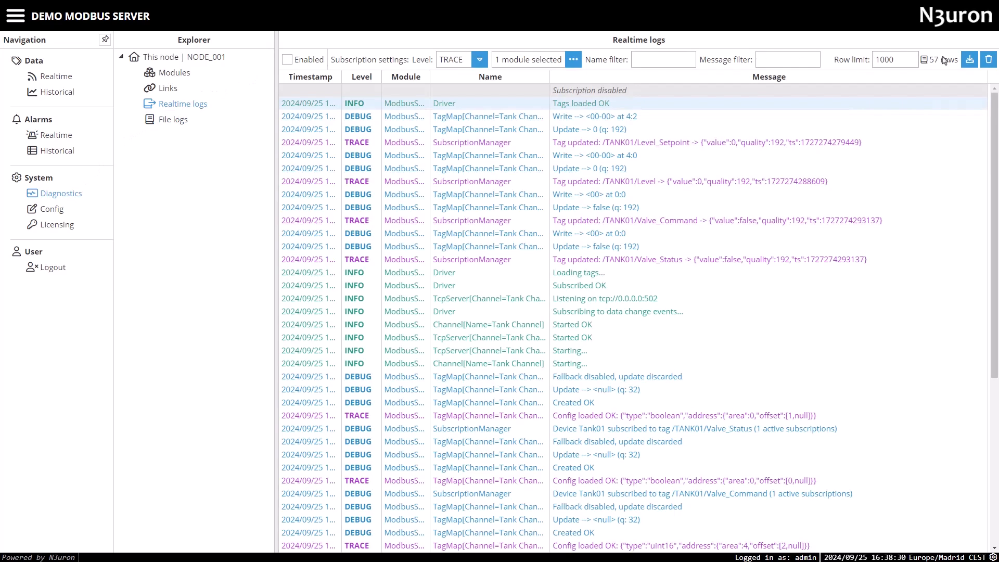
left_click(988, 60)
left_click(286, 60)
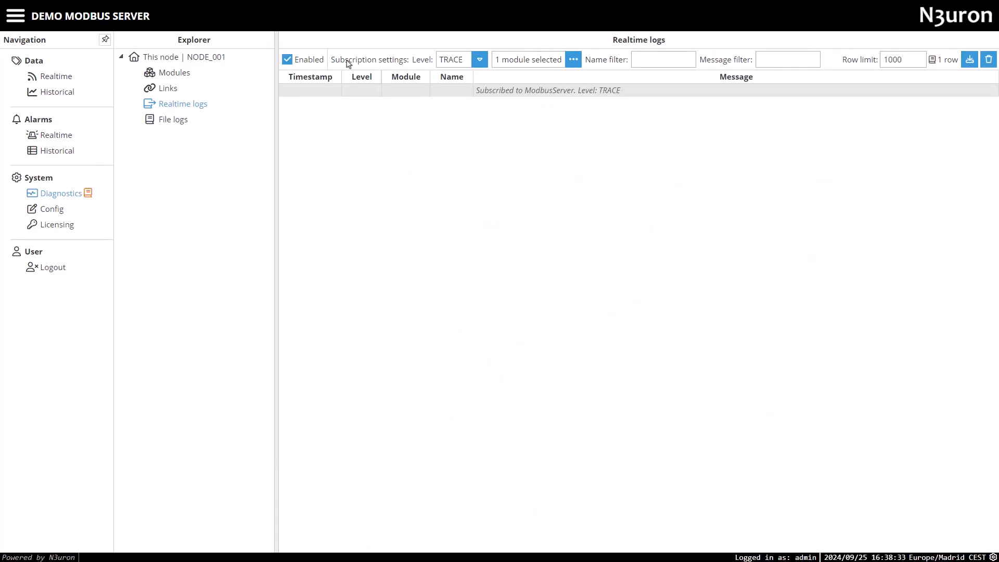
left_click(573, 60)
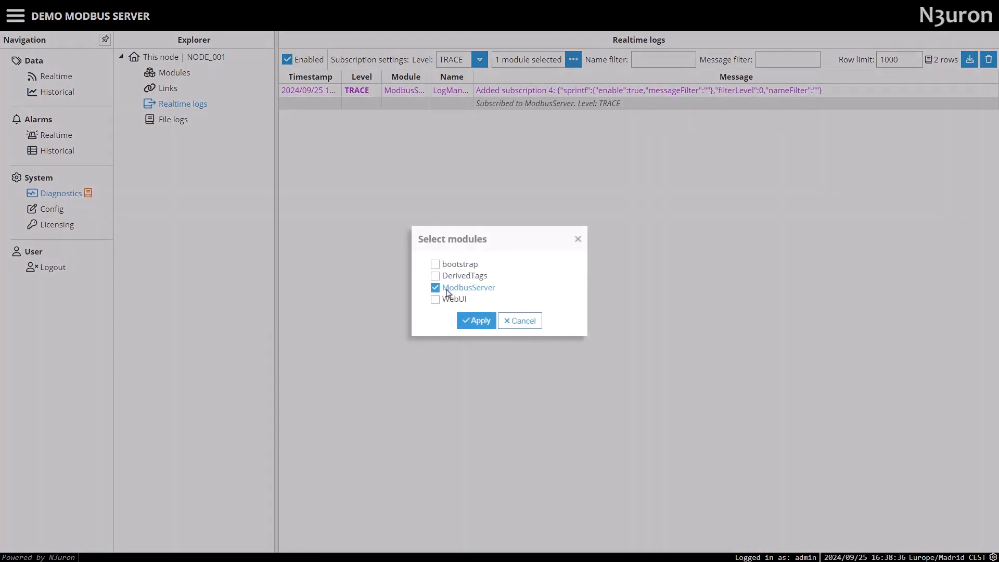
left_click(476, 320)
left_click(480, 60)
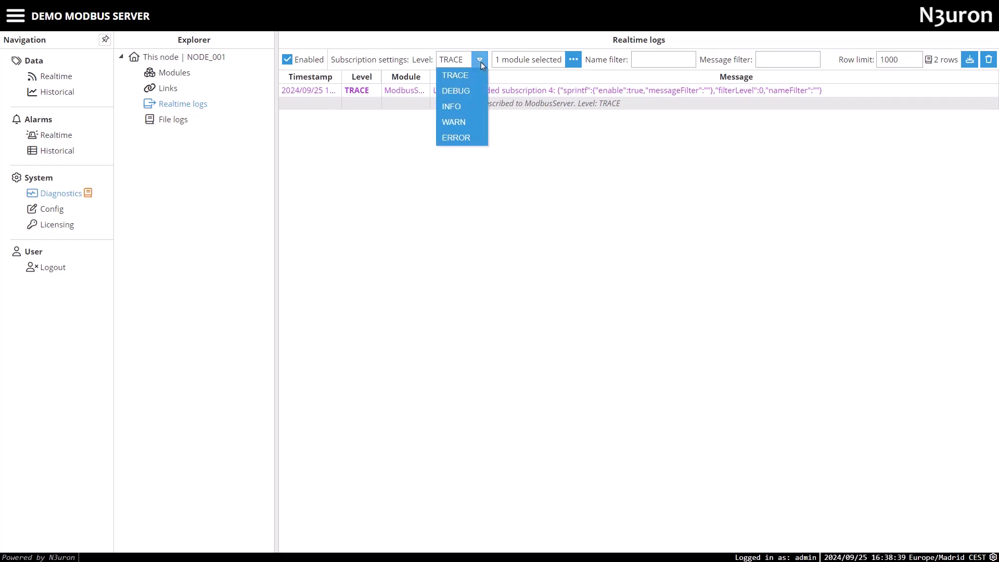
left_click(481, 61)
- Restart the ModbusServer module from the diagnostics module list
left_click(162, 74)
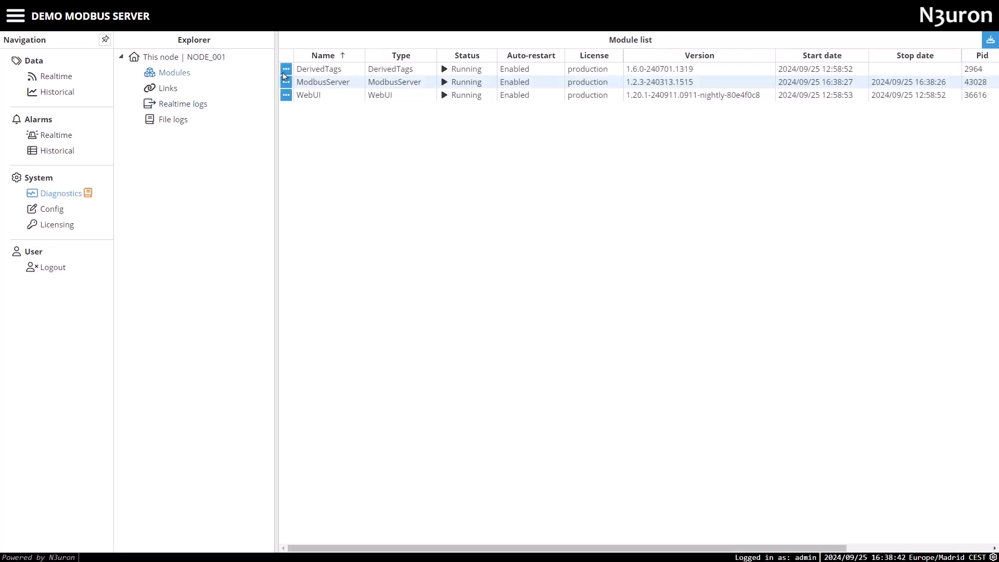
left_click(286, 81)
left_click(290, 111)
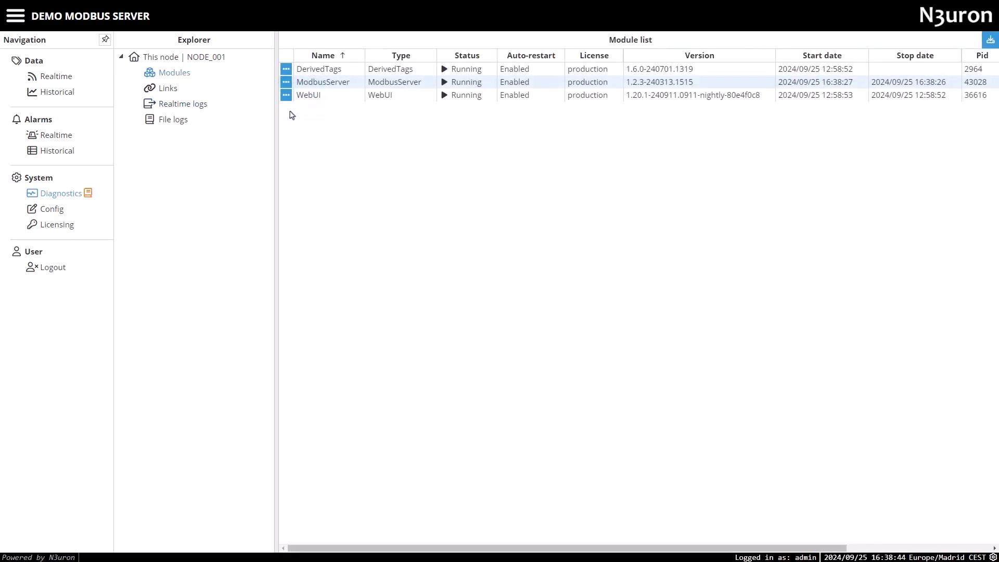
- Return to the realtime logs, disable the subscription and widen the Name column to read the ModbusServer startup entries
left_click(194, 105)
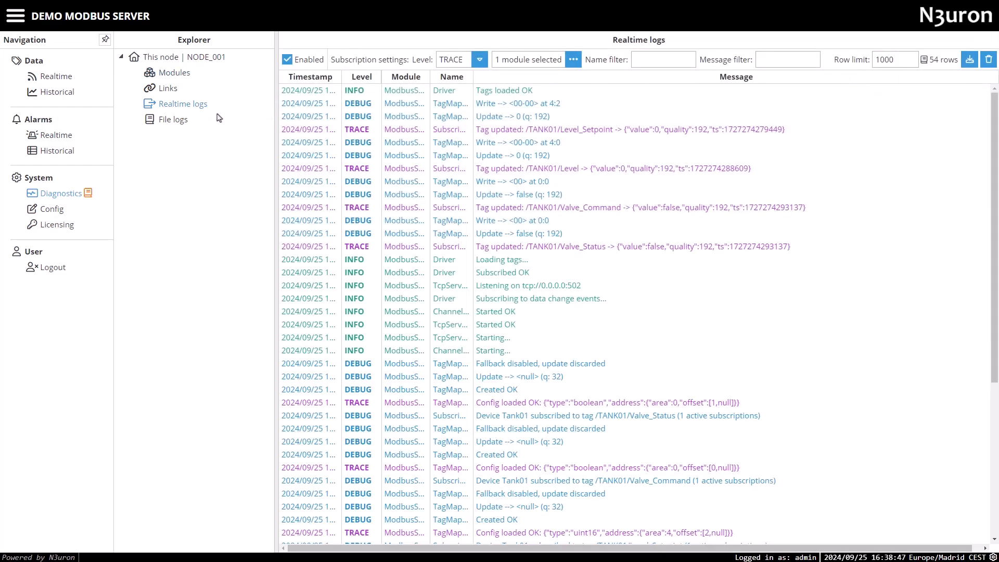
left_click(289, 61)
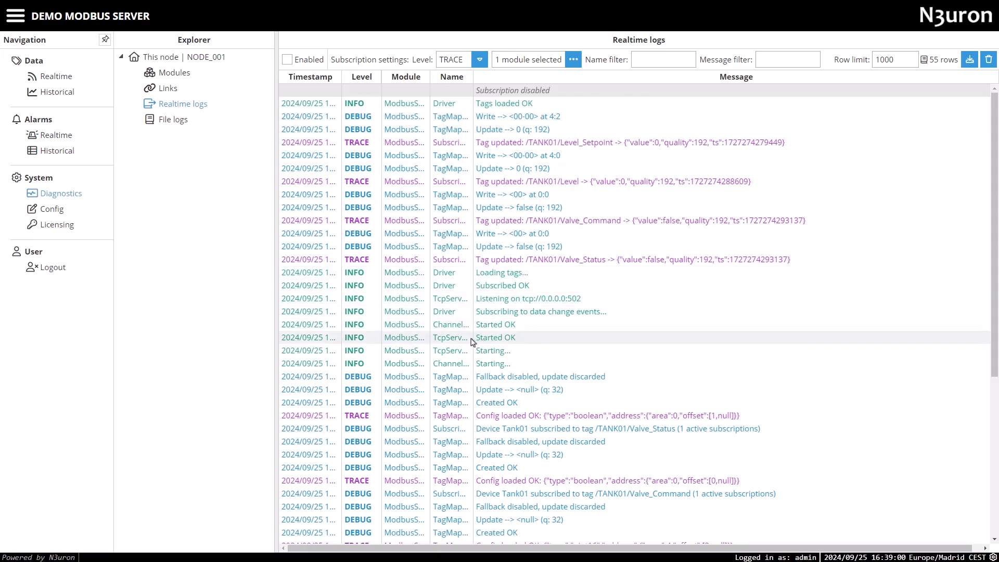
left_click_drag(472, 79, 667, 73)
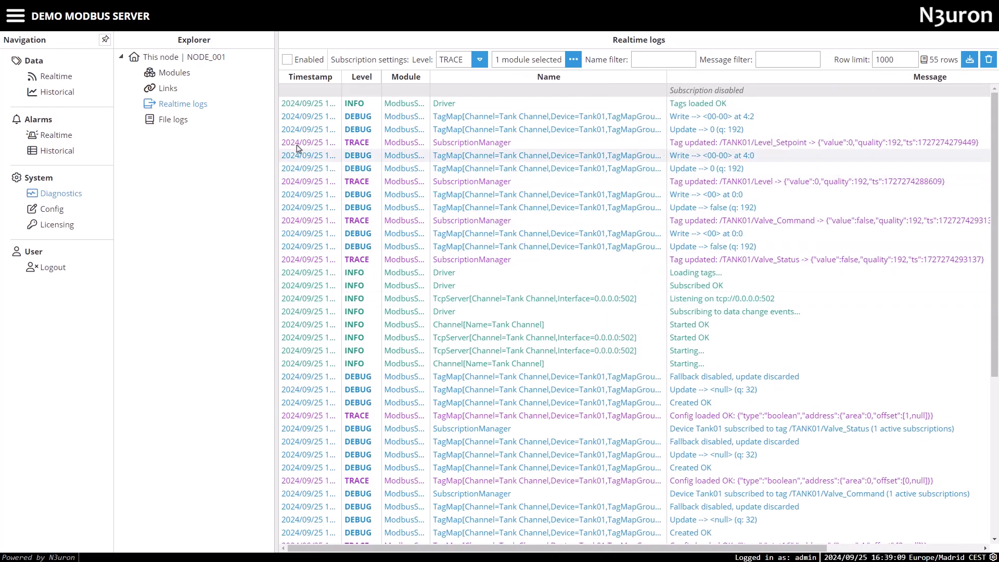
- Display the realtime values of the TANK01 tags and switch to Modbus Poll, placing its window below the tag list
left_click(56, 76)
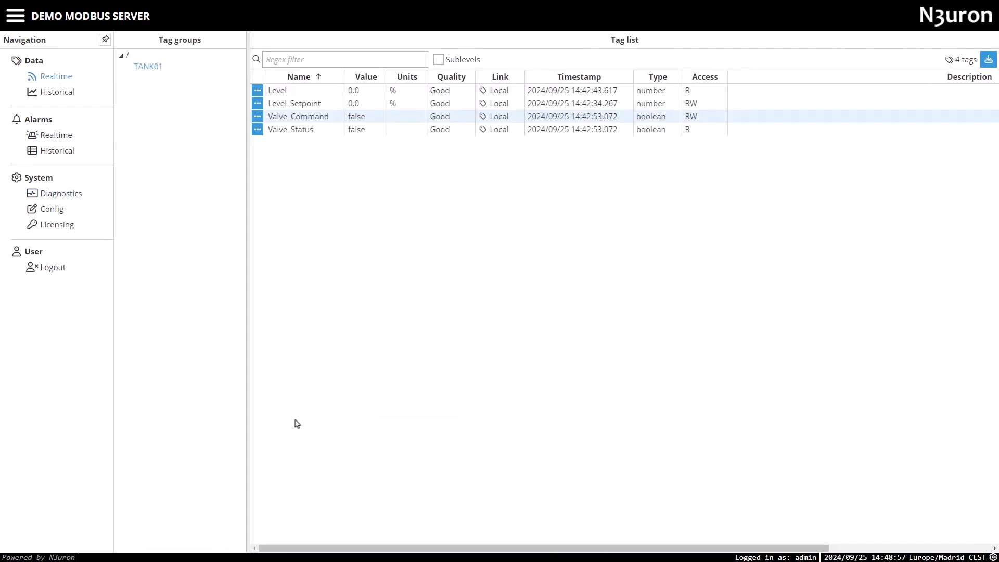
key("alt+Tab")
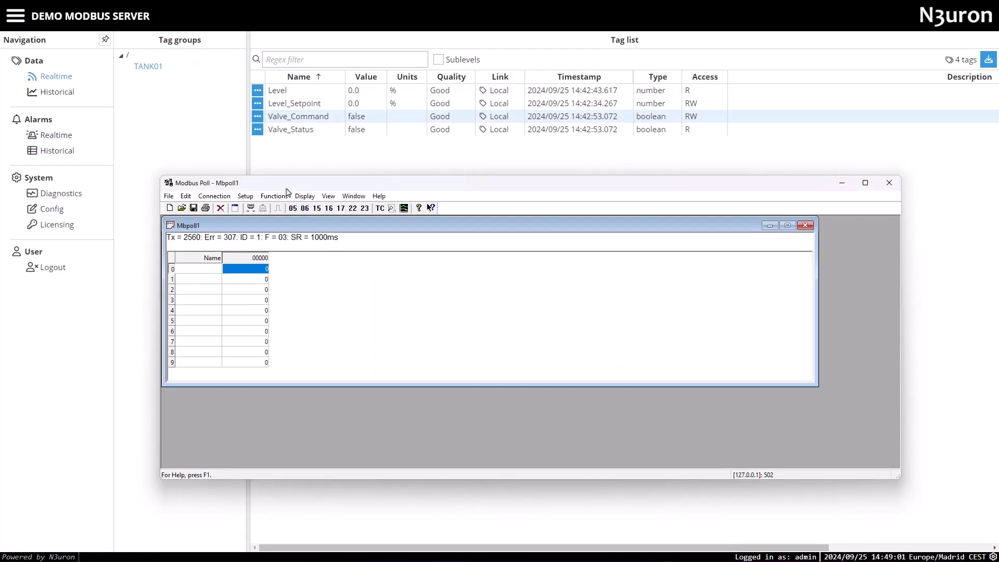
left_click_drag(285, 190, 338, 174)
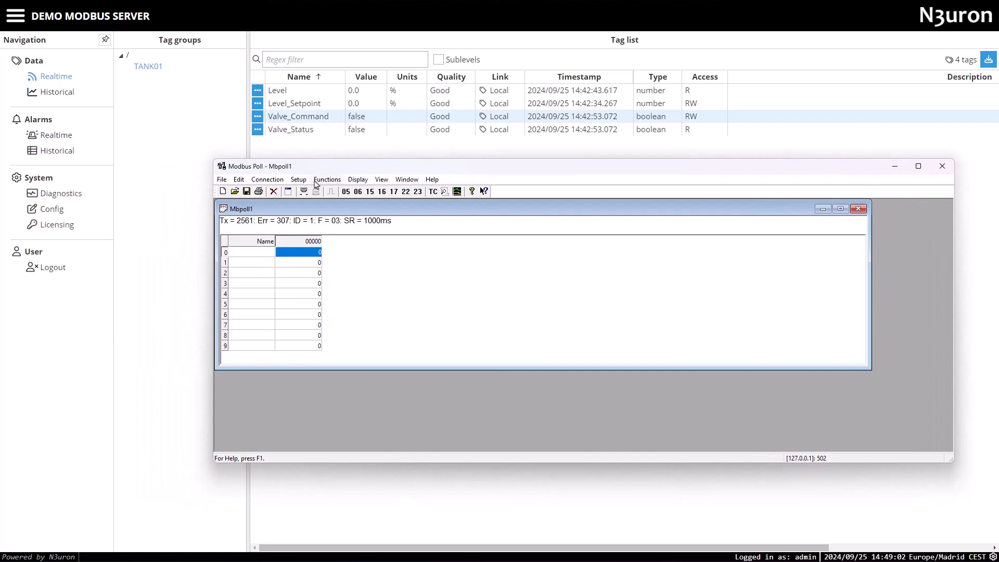
- Write the value 51 to register address 1 of slave 1 with function 06, and close the Write Single Register dialog
left_click(321, 182)
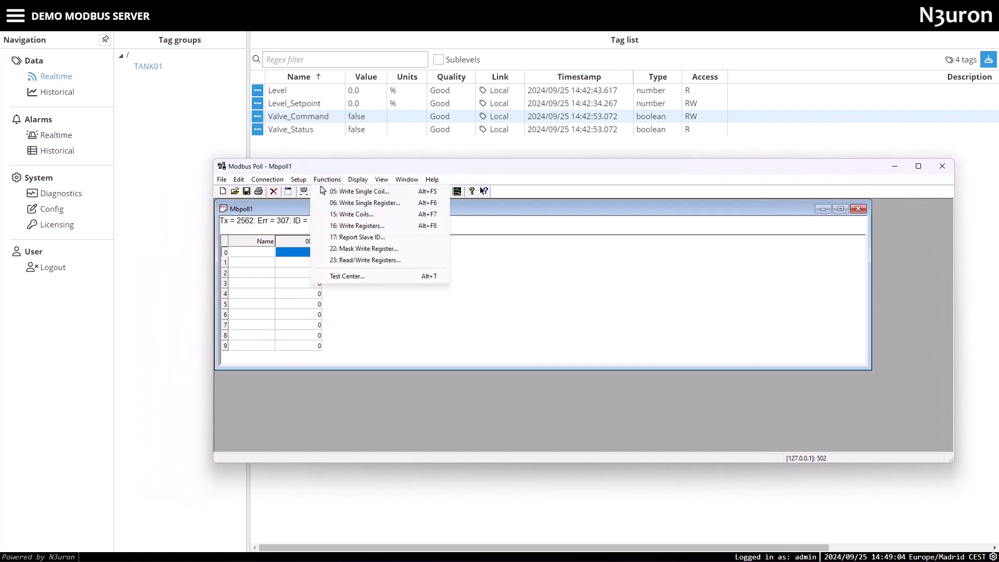
left_click(364, 203)
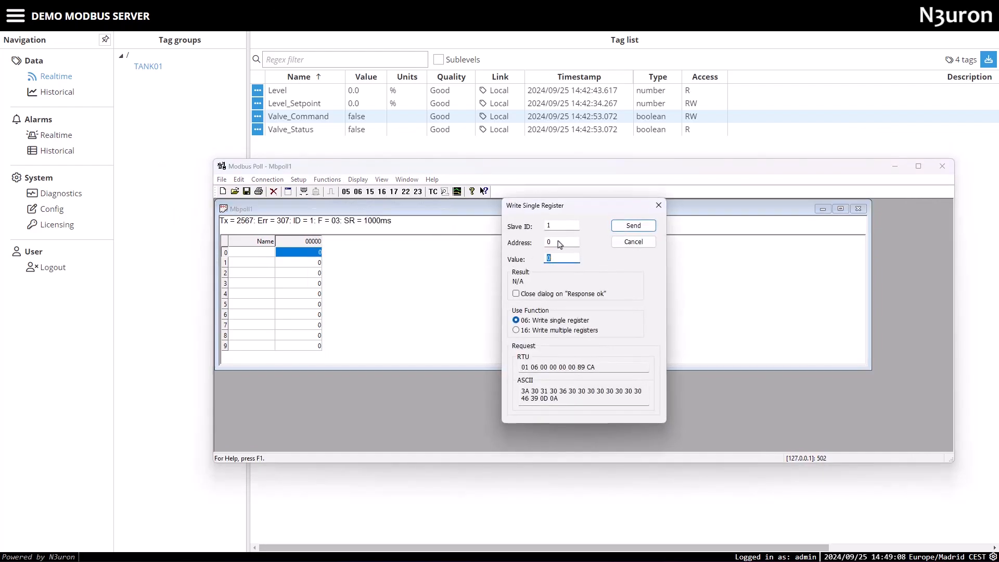
left_click_drag(558, 241, 537, 241)
type("1")
left_click(556, 259)
left_click_drag(556, 260, 539, 259)
type("51")
left_click(633, 226)
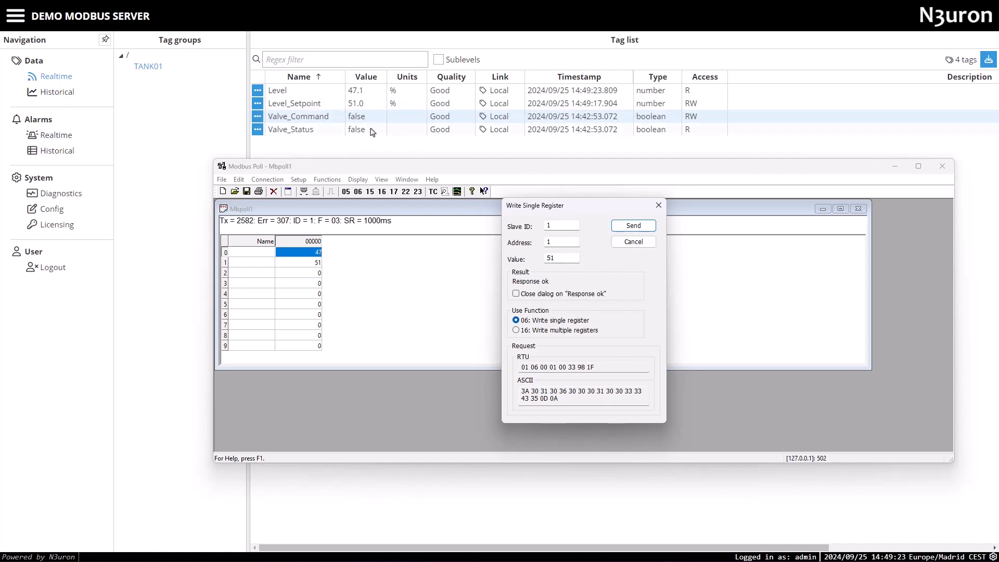
left_click(657, 206)
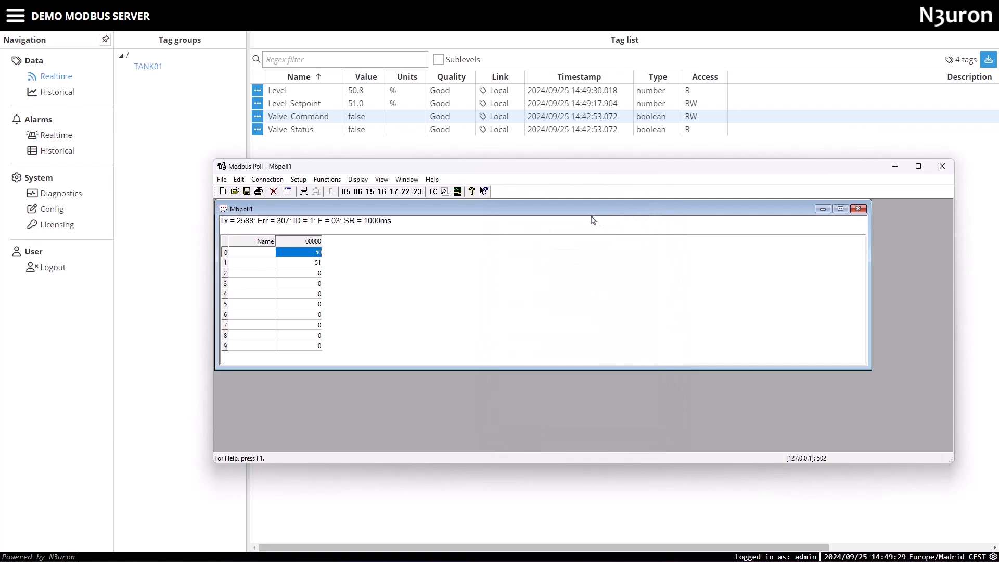
- Write the coil at address 0 of slave 1 to On with function 05
left_click(319, 182)
left_click(353, 191)
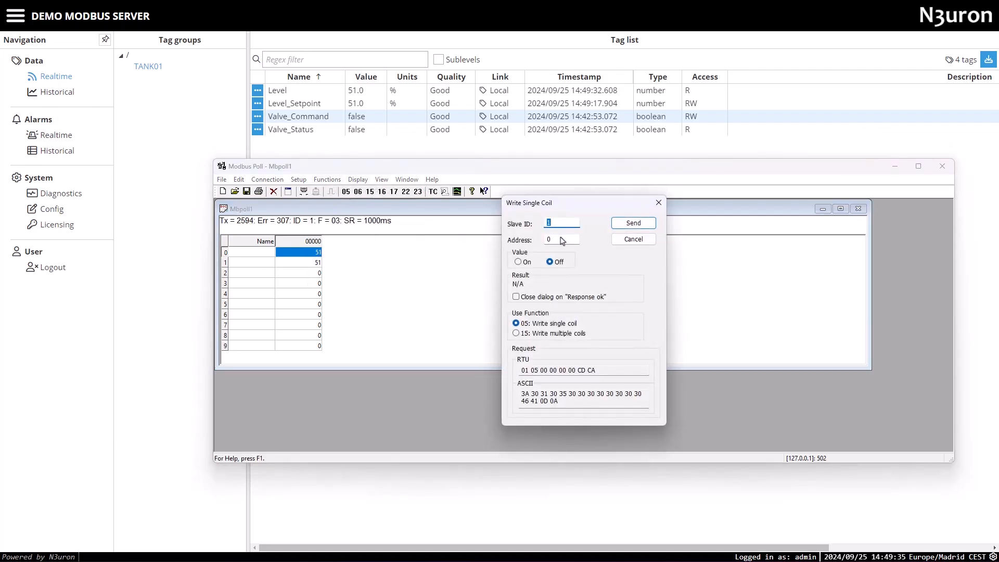
left_click(518, 262)
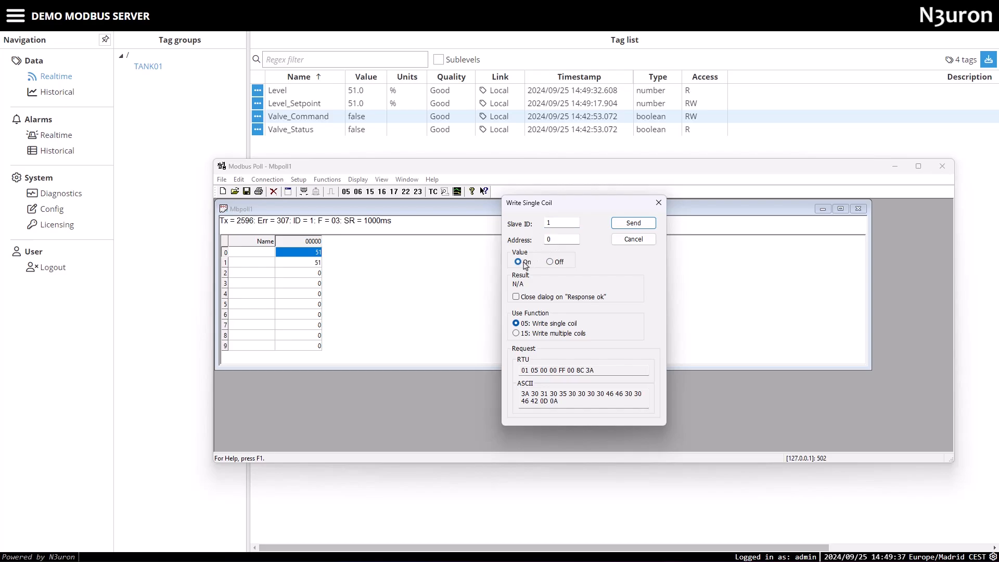
left_click(624, 224)
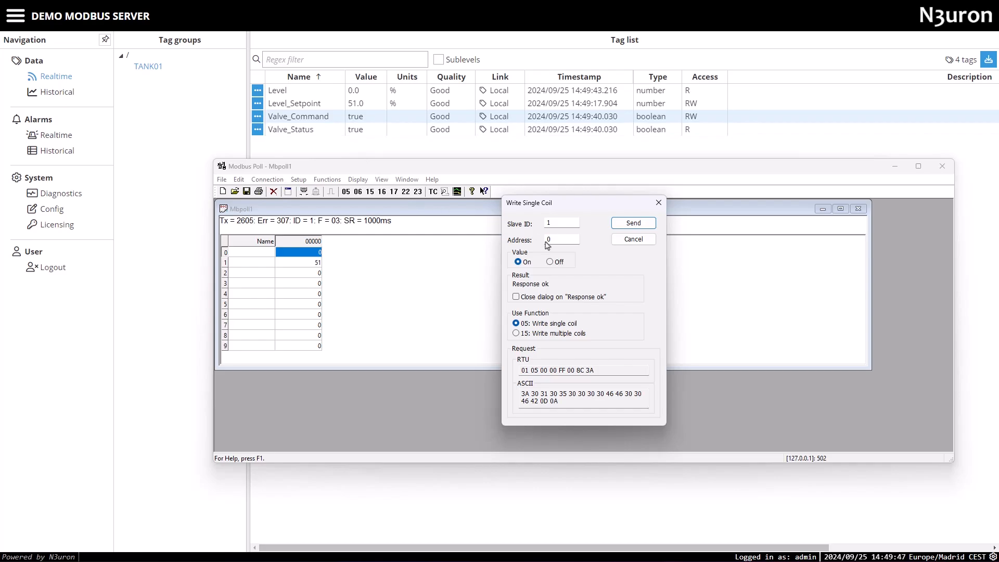
- Write the coil at address 0 back to Off, and close Modbus Poll without saving changes to Mbpoll1
left_click(550, 262)
left_click(631, 224)
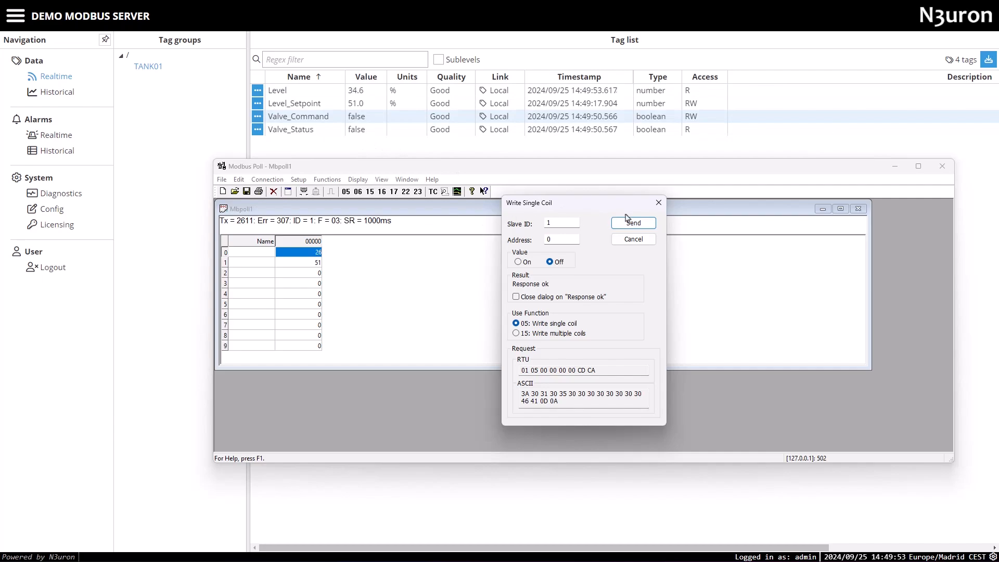
left_click(657, 204)
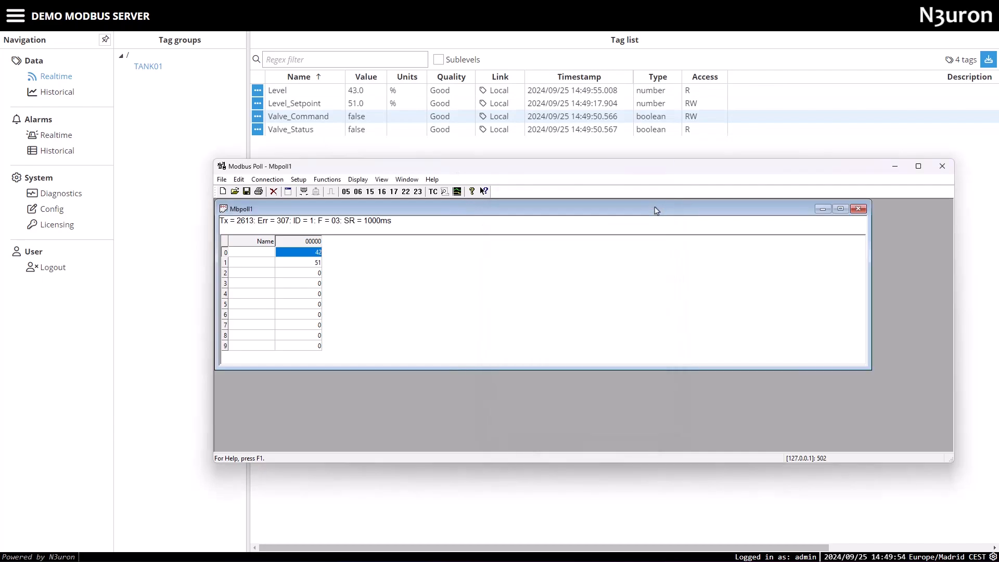
left_click(941, 166)
left_click(589, 342)
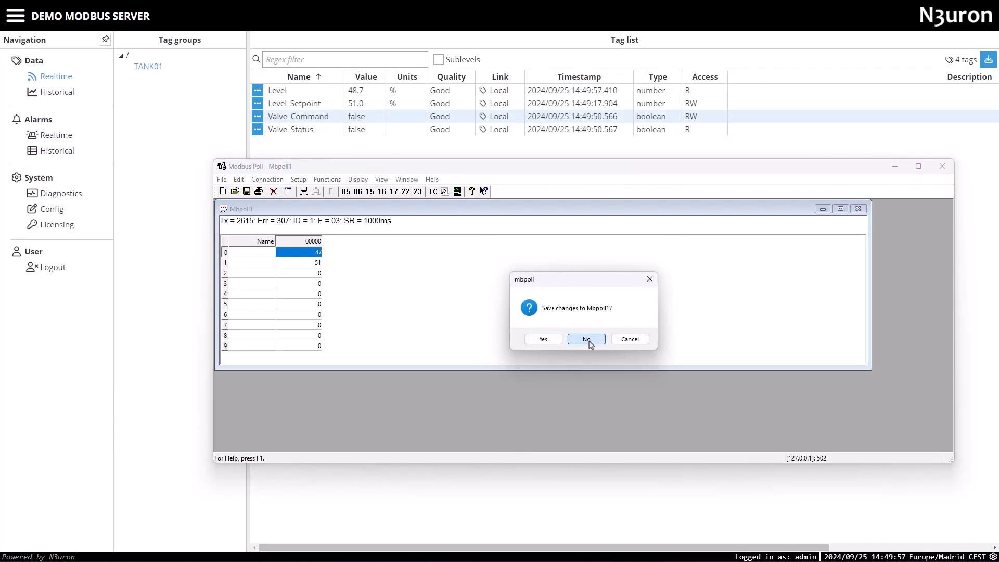